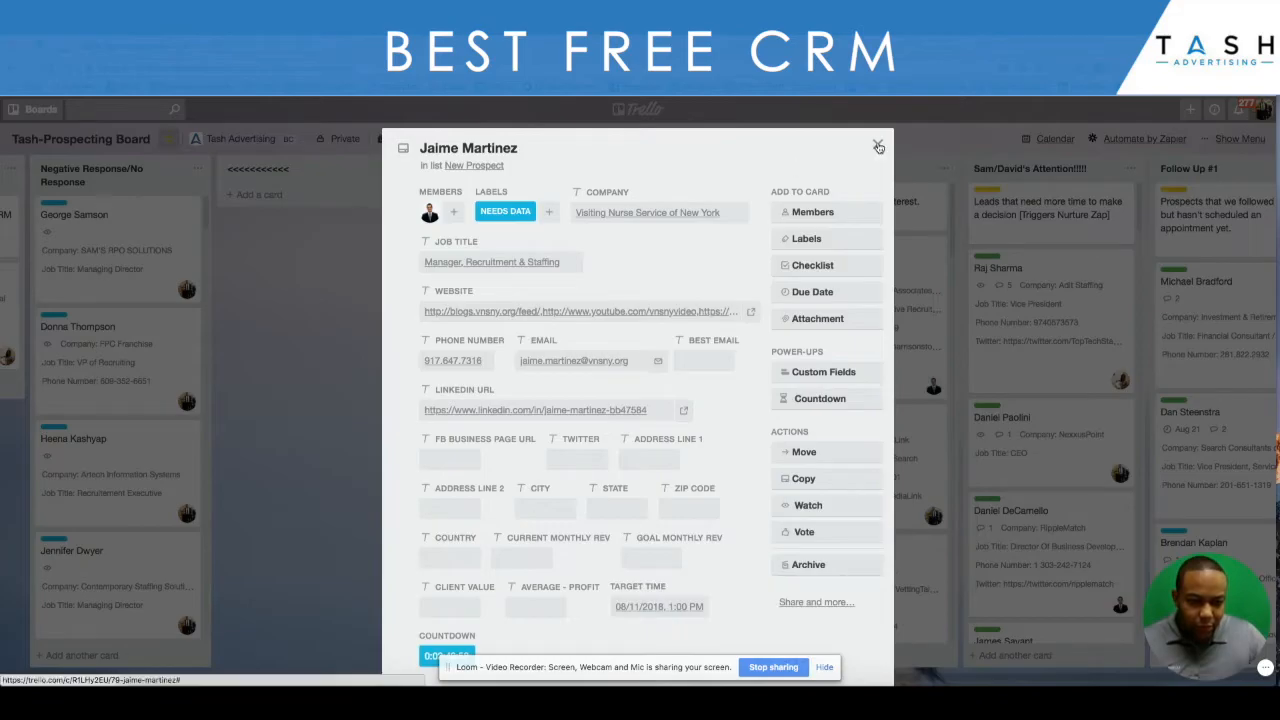
- Close the open prospect card and examine the countdown timer on its card in the New Prospect list
left_click(878, 147)
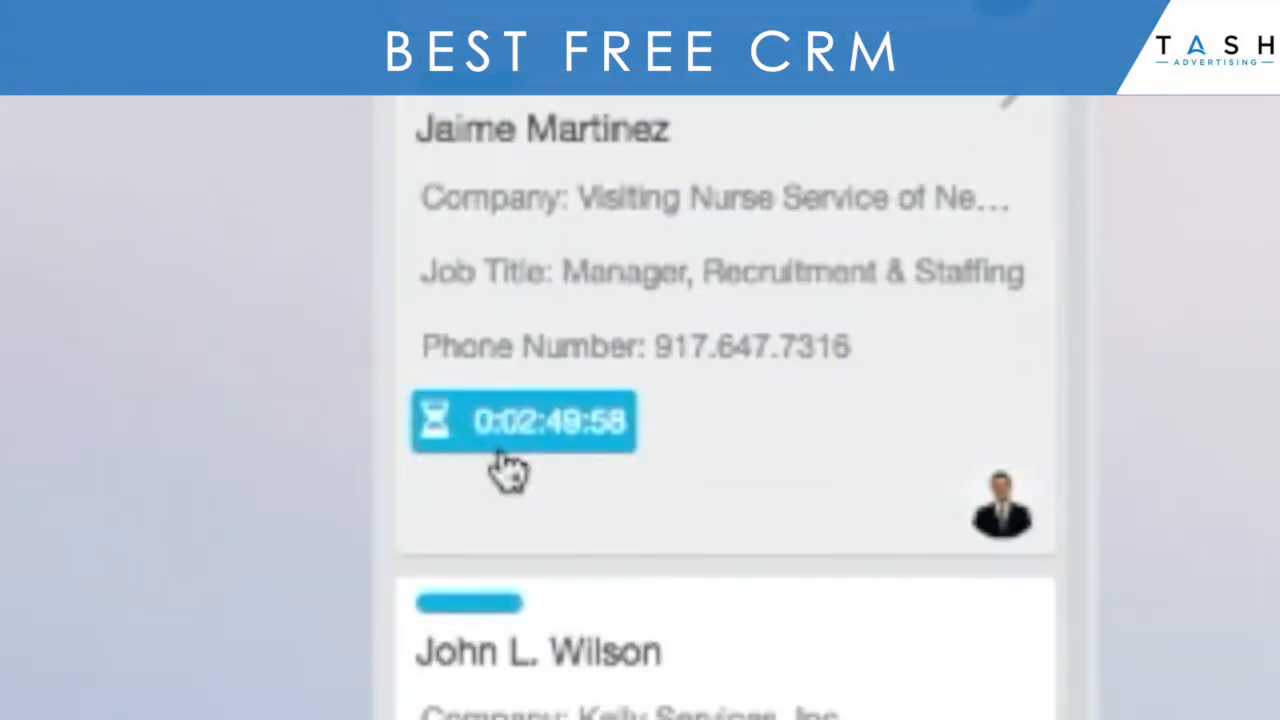
left_click(502, 452)
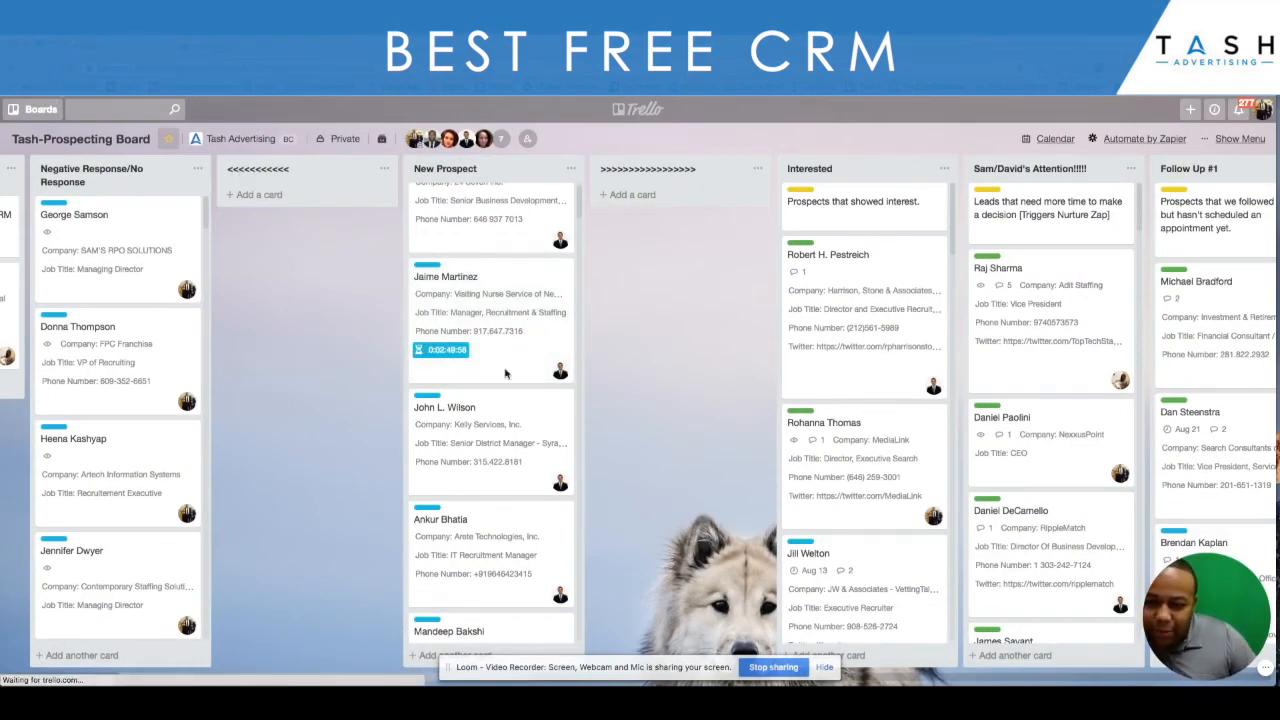
left_click(471, 385)
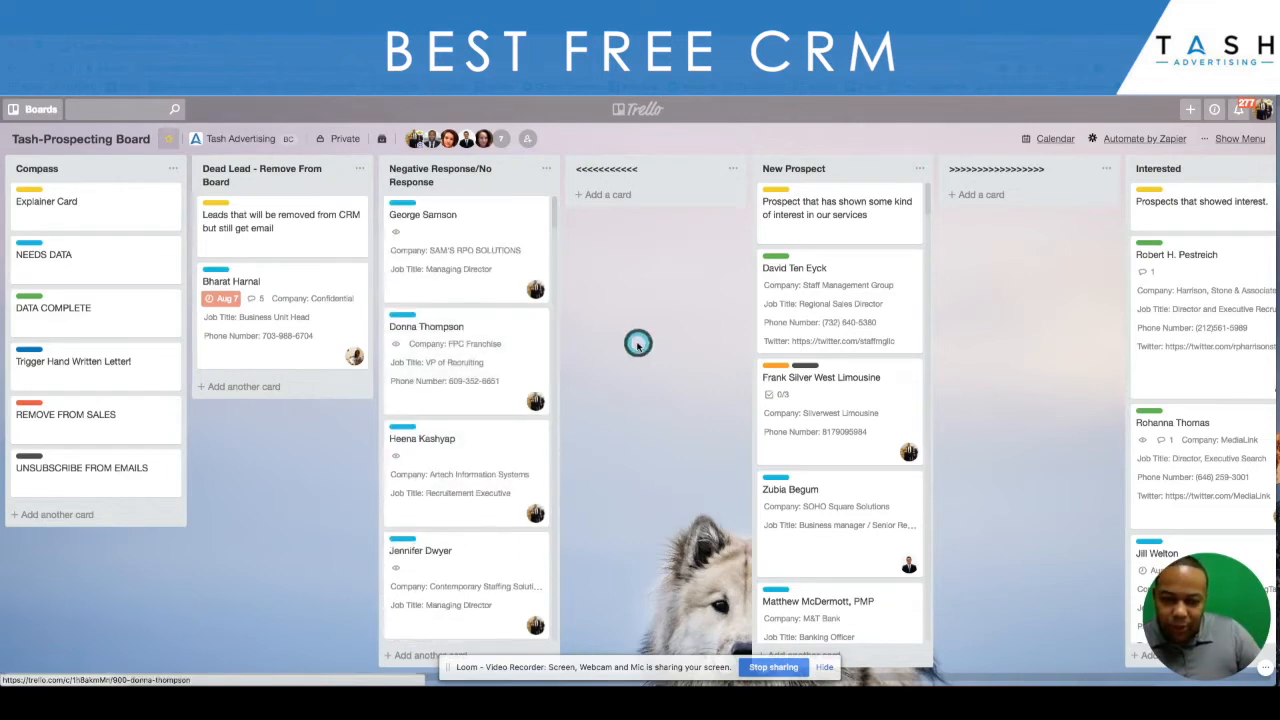
scroll(638, 343, "right", 5)
scroll(612, 341, "down", 6)
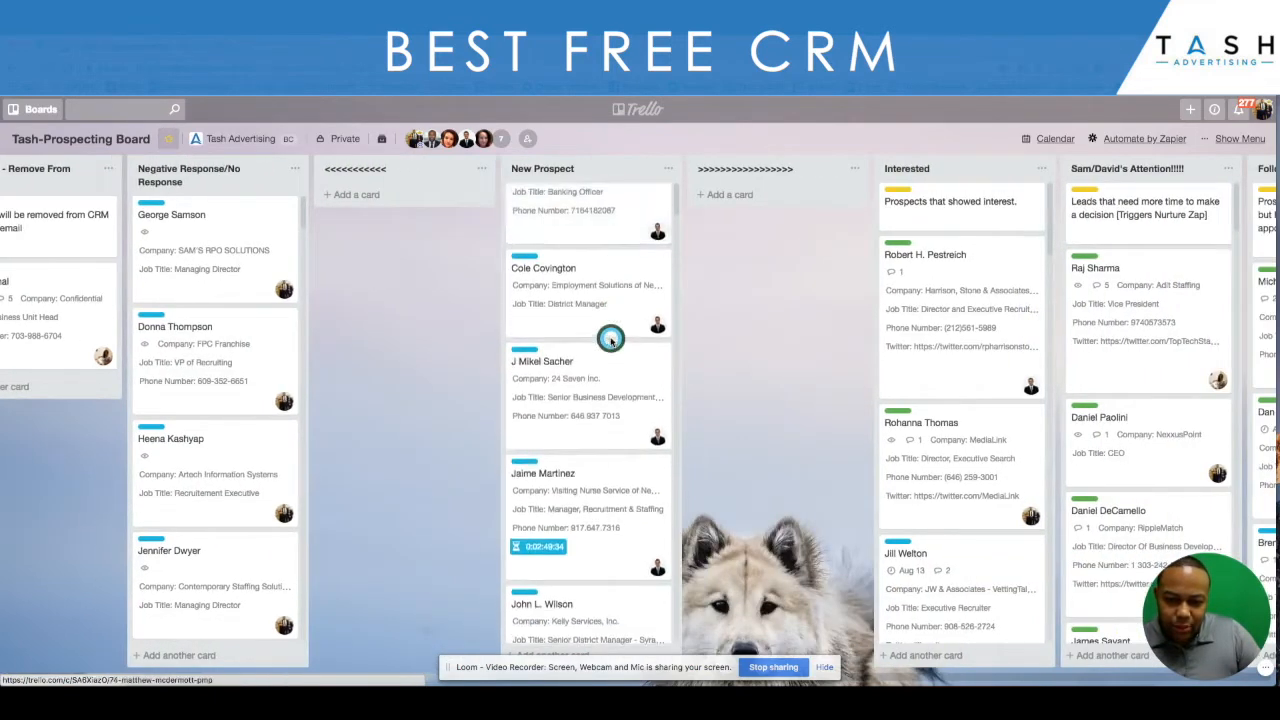
scroll(611, 340, "up", 5)
scroll(611, 340, "down", 5)
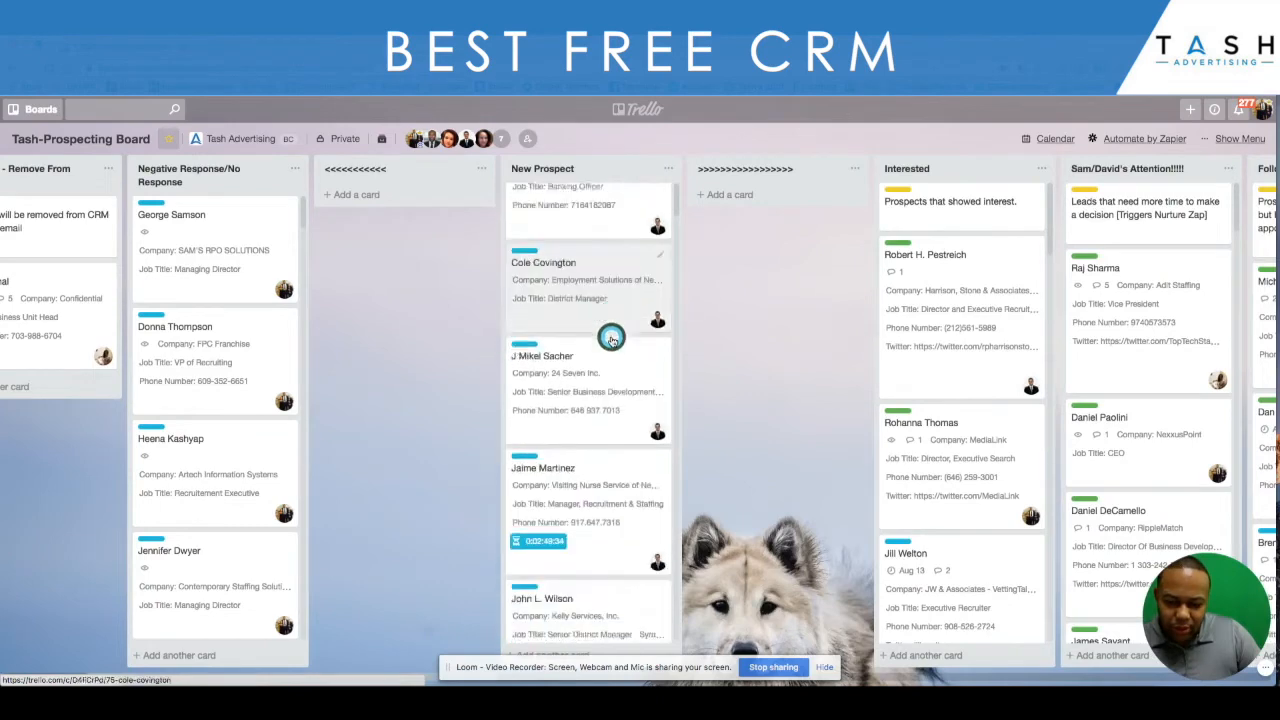
scroll(611, 340, "down", 3)
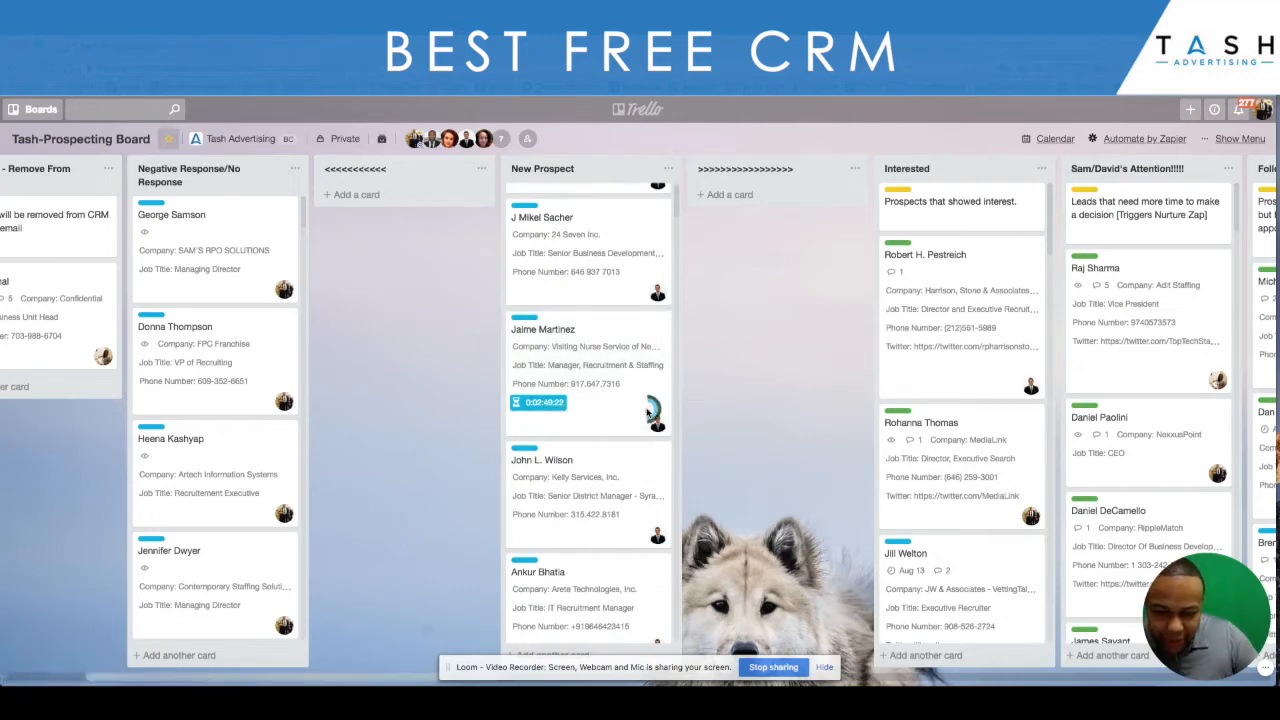
- Open the New Prospect card with the countdown timer, review its available labels, and close the card
left_click(588, 405)
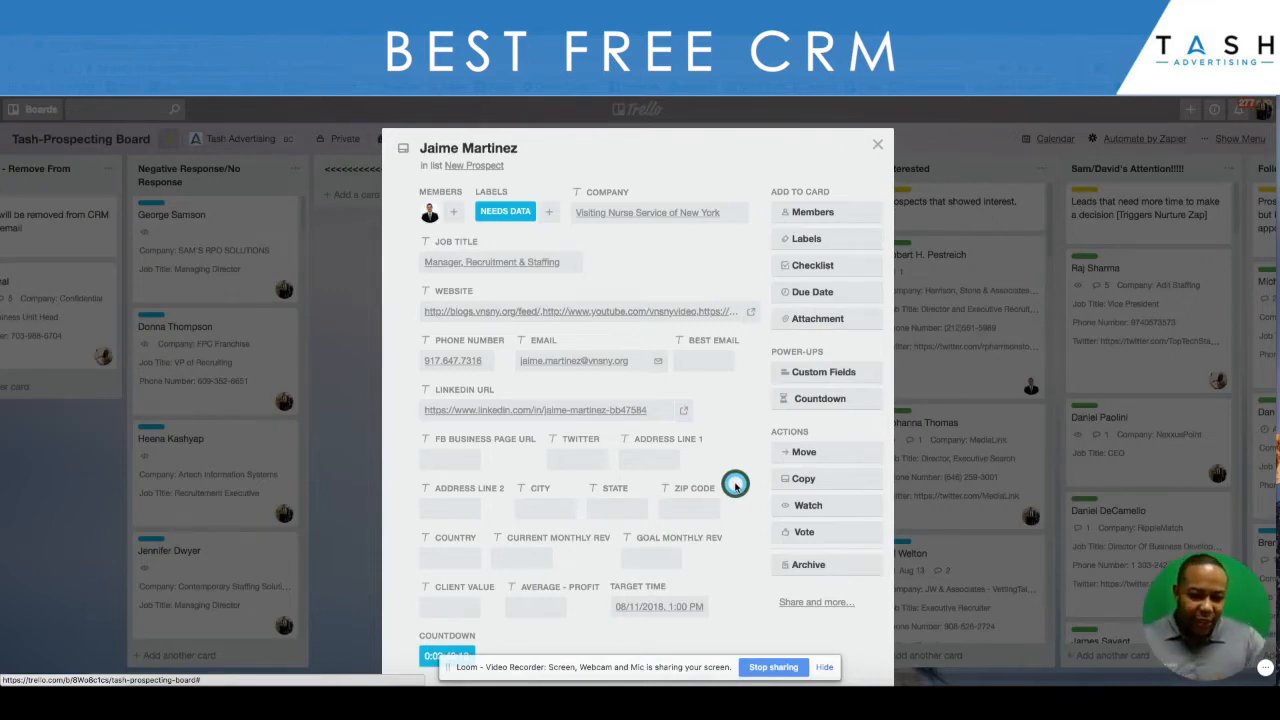
left_click(834, 240)
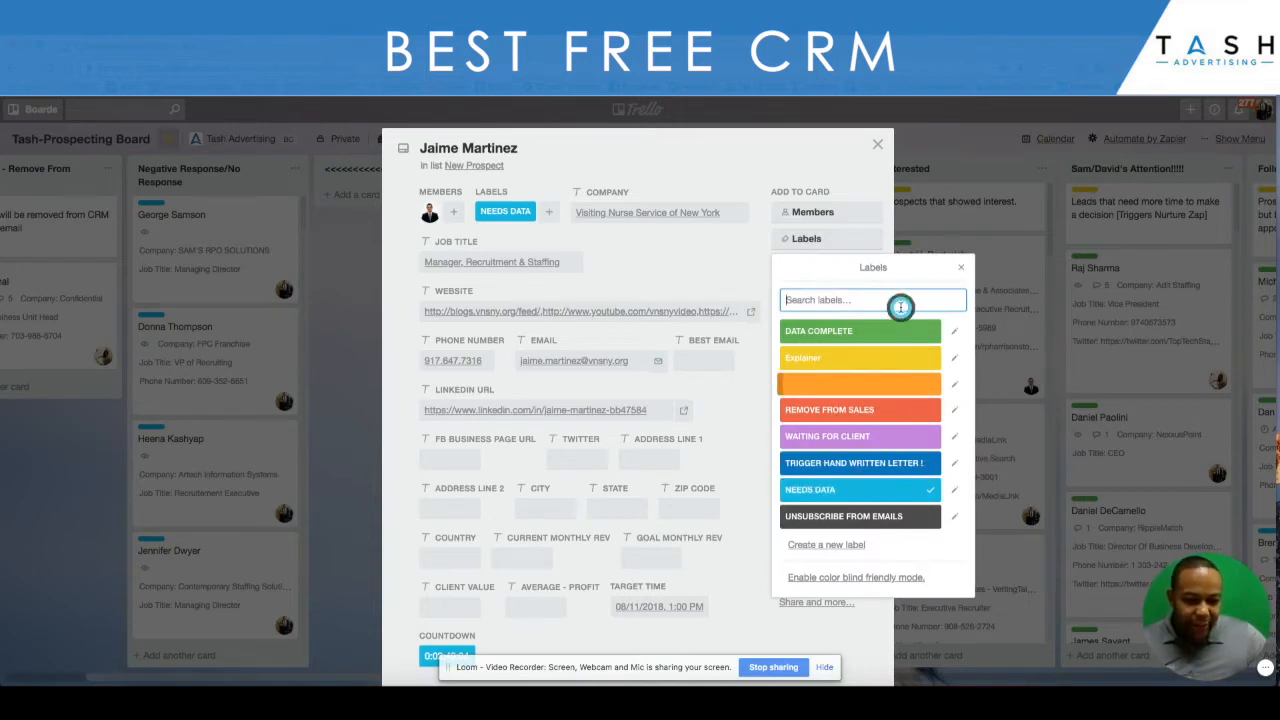
left_click(962, 269)
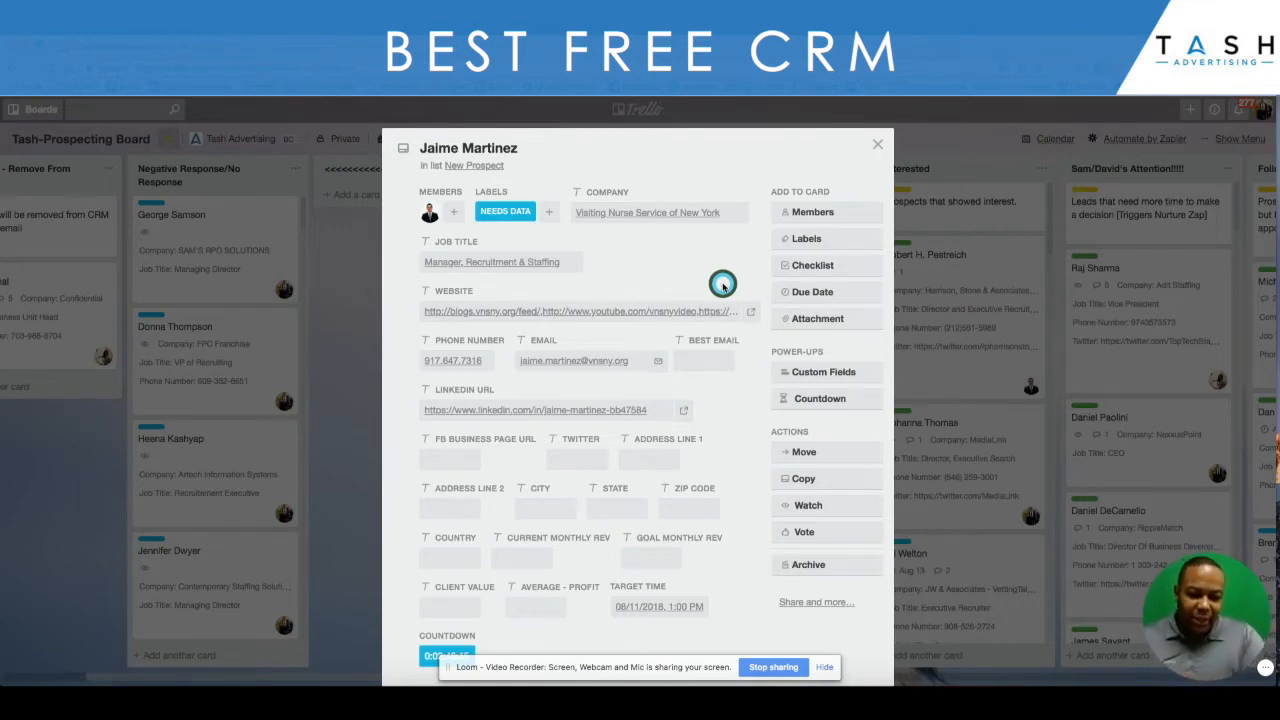
left_click(818, 240)
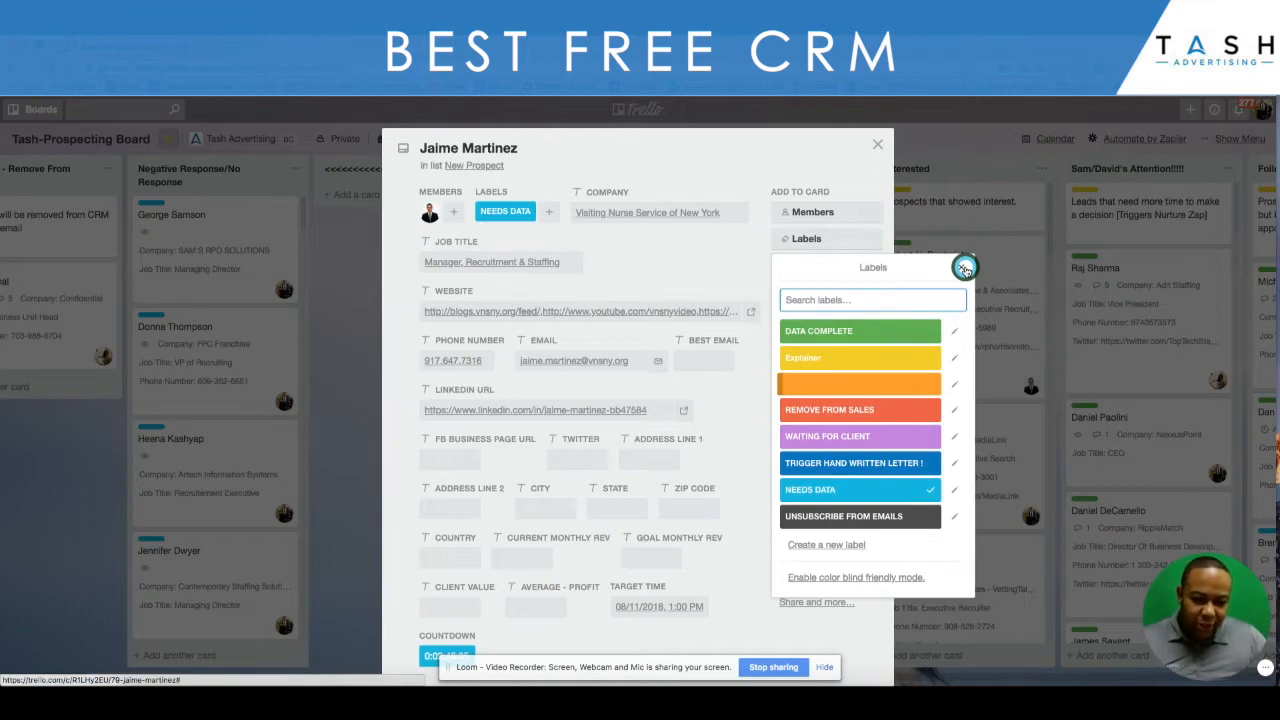
left_click(965, 268)
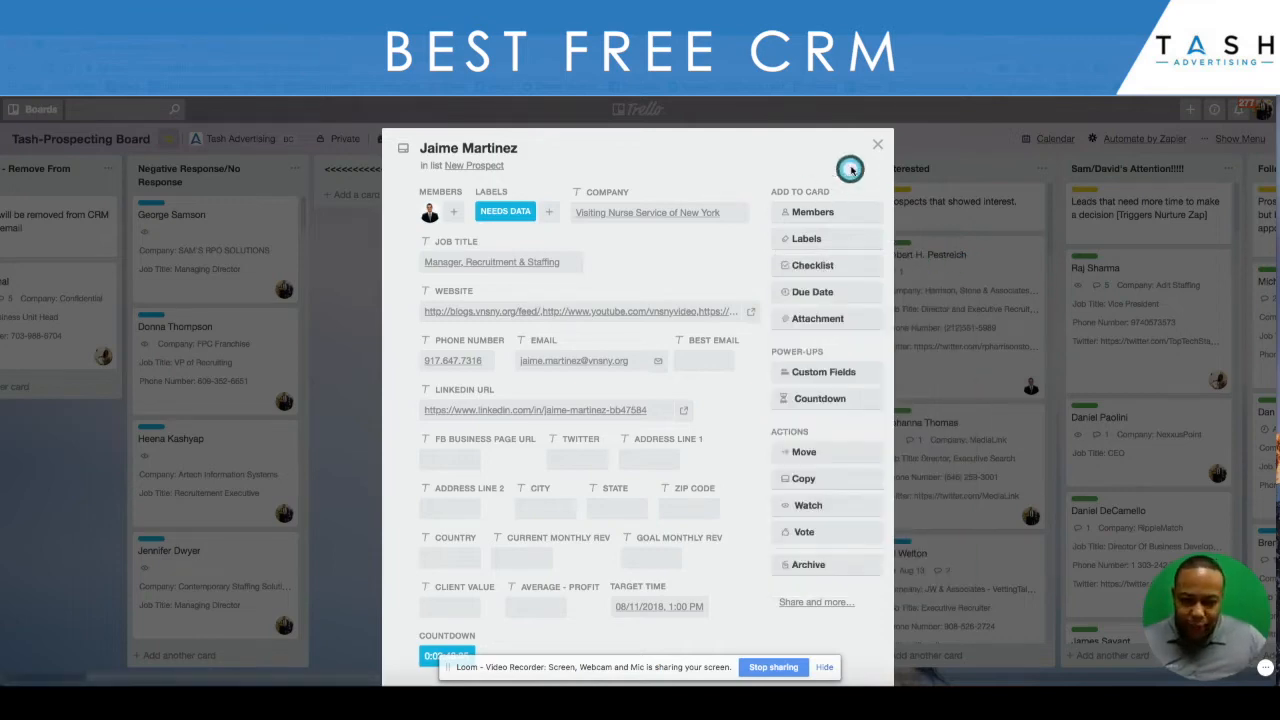
left_click(879, 145)
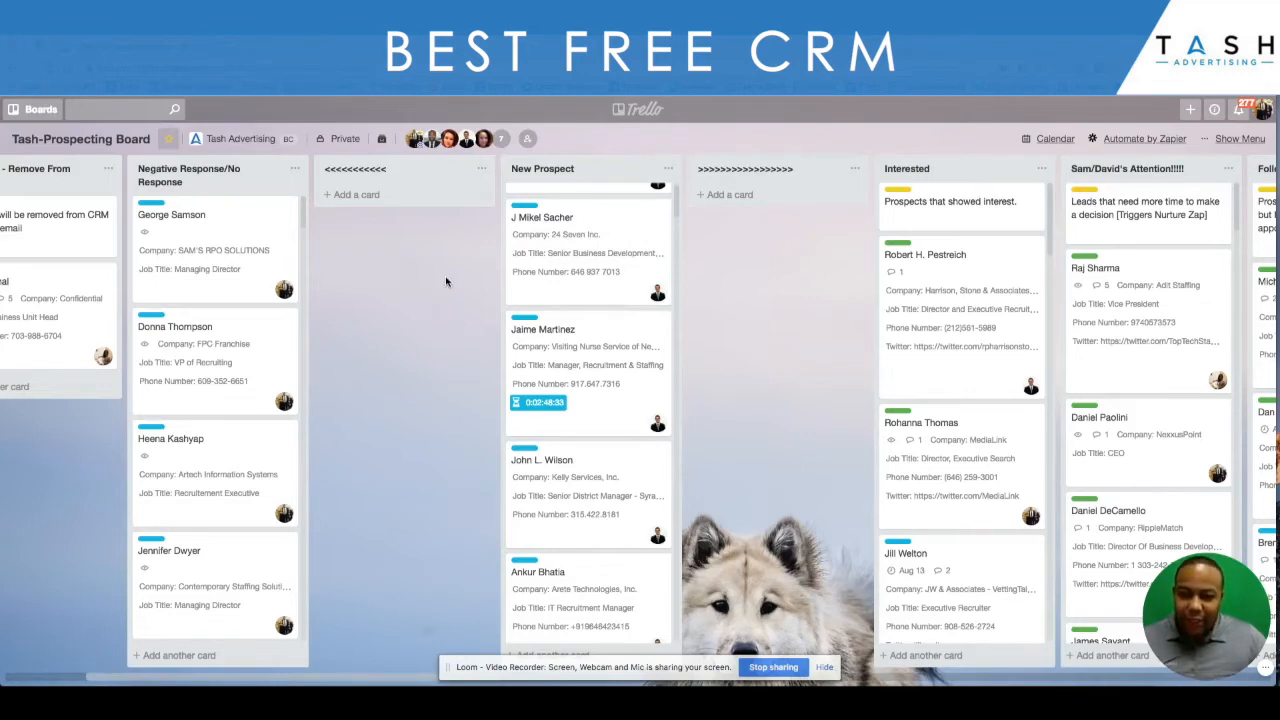
- Examine the pipeline stages on the prospecting board from New Prospect through the follow-up, discovery call and proposal lists
scroll(449, 280, "left", 3)
scroll(449, 280, "right", 5)
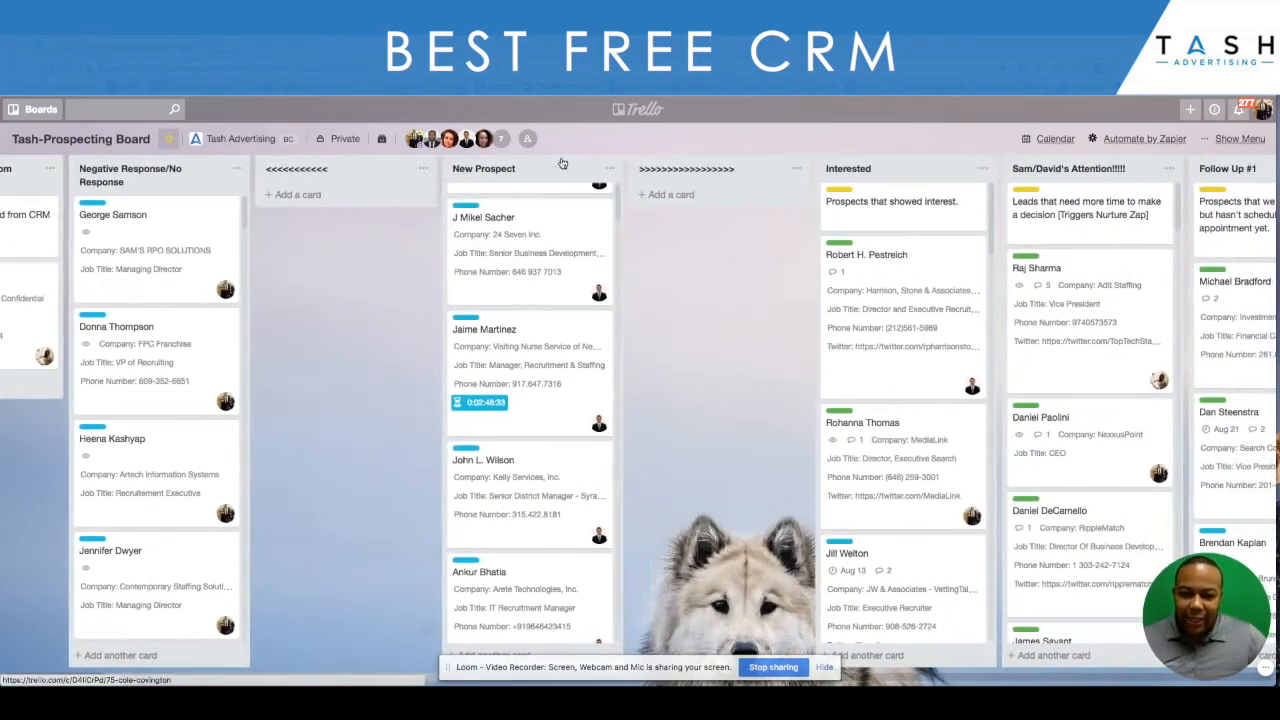
scroll(499, 331, "up", 5)
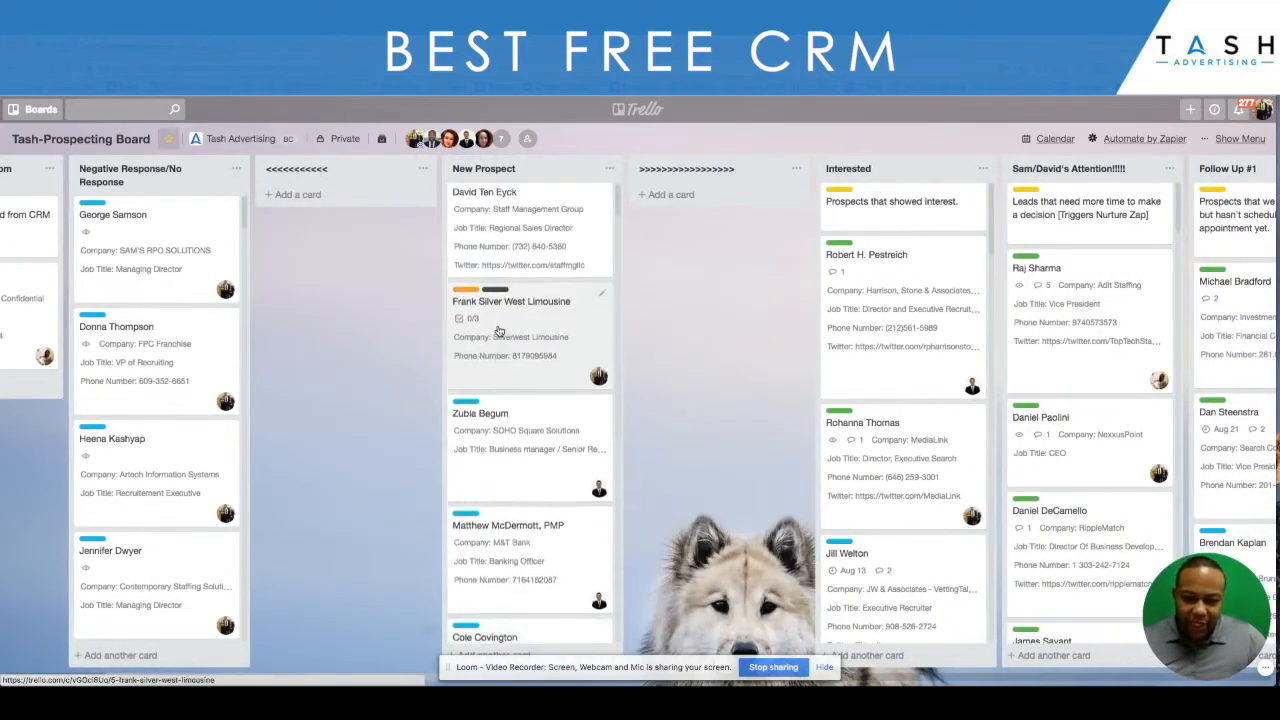
scroll(499, 331, "up", 1)
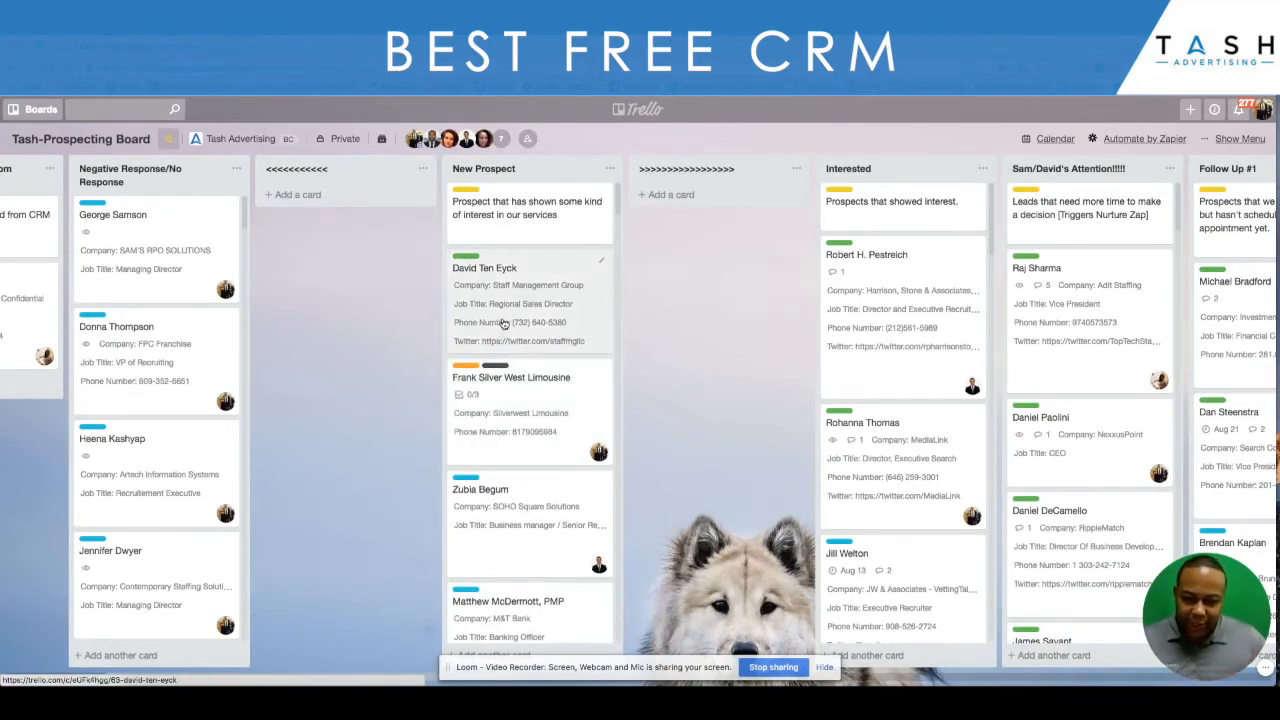
scroll(619, 290, "right", 5)
scroll(619, 290, "right", 2)
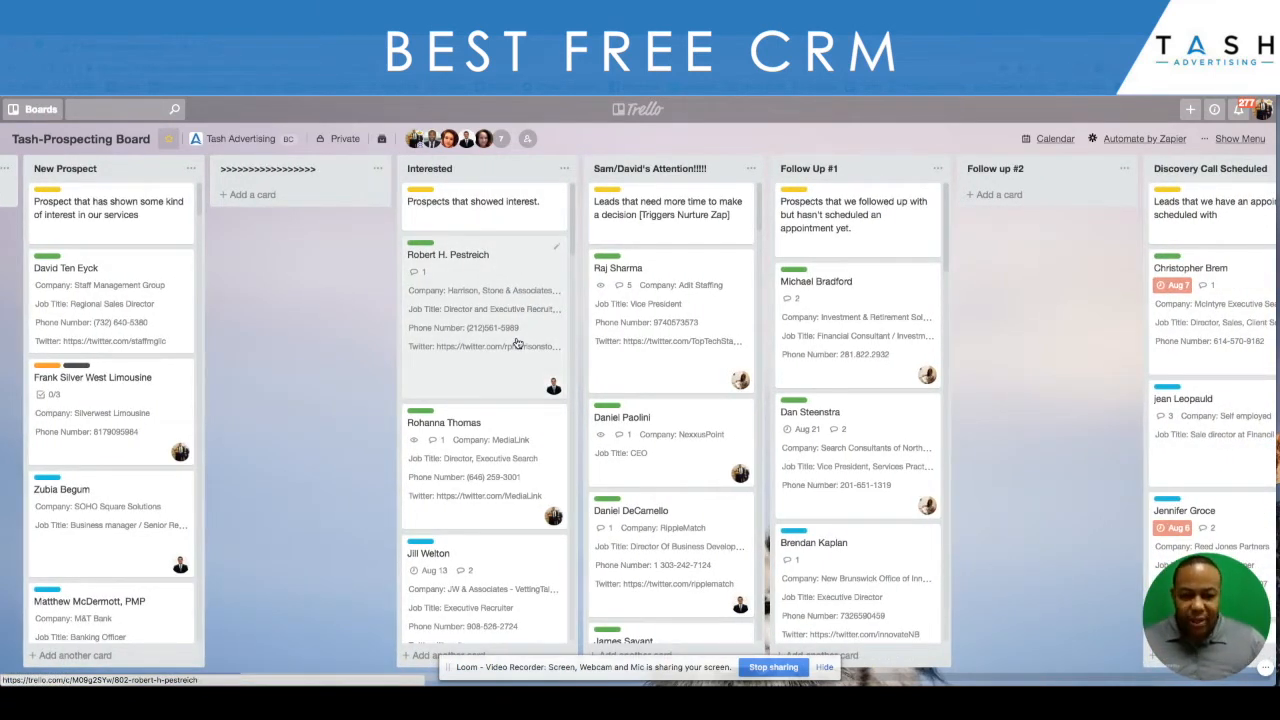
scroll(466, 292, "right", 7)
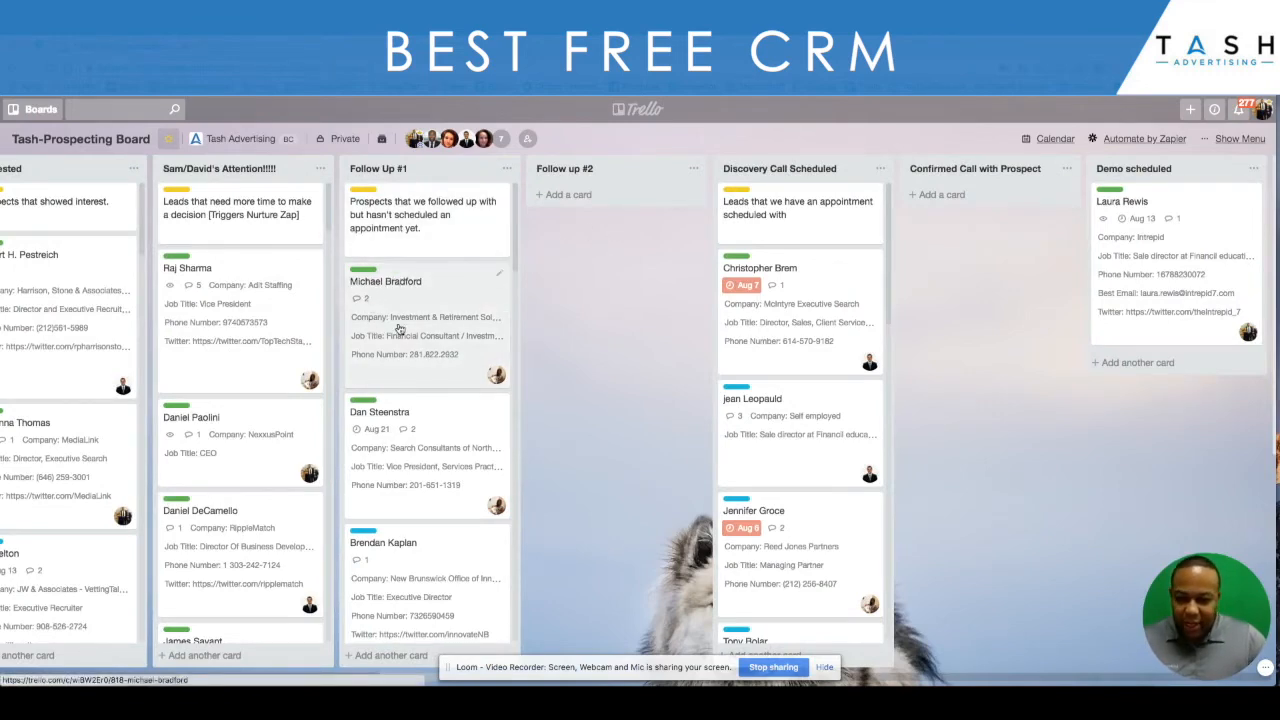
scroll(534, 306, "right", 6)
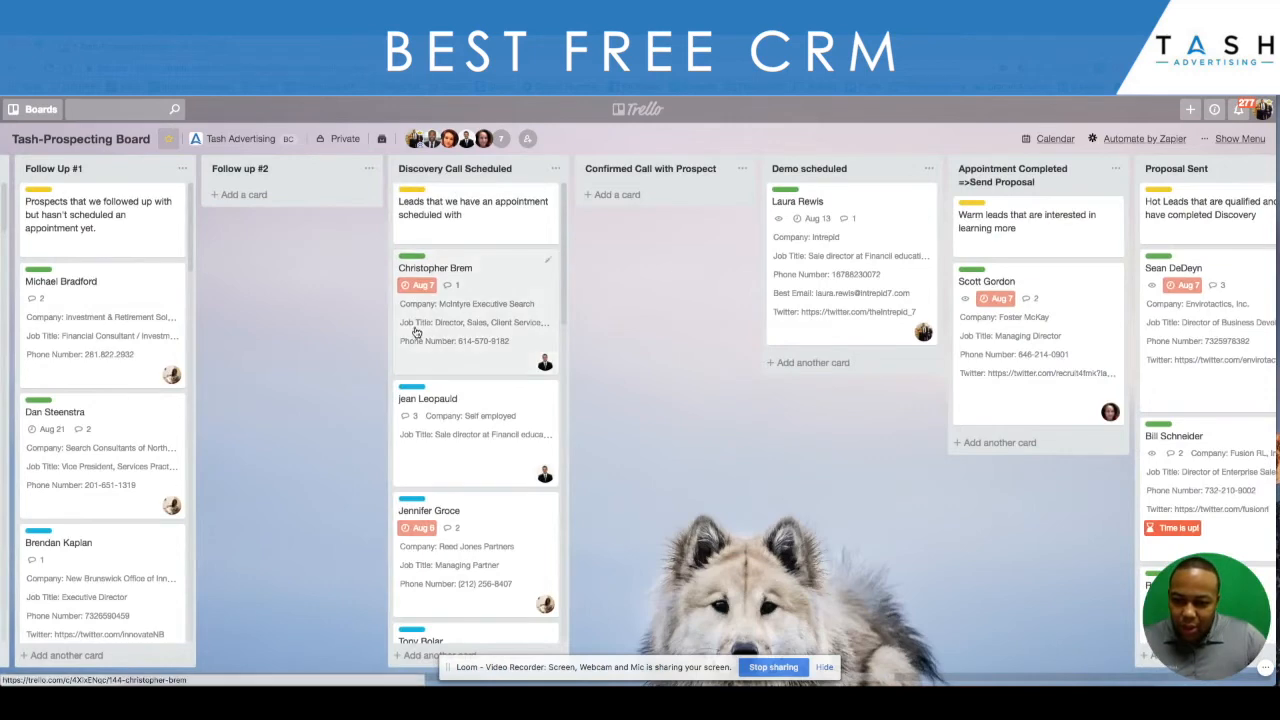
scroll(417, 330, "down", 6)
scroll(417, 333, "up", 6)
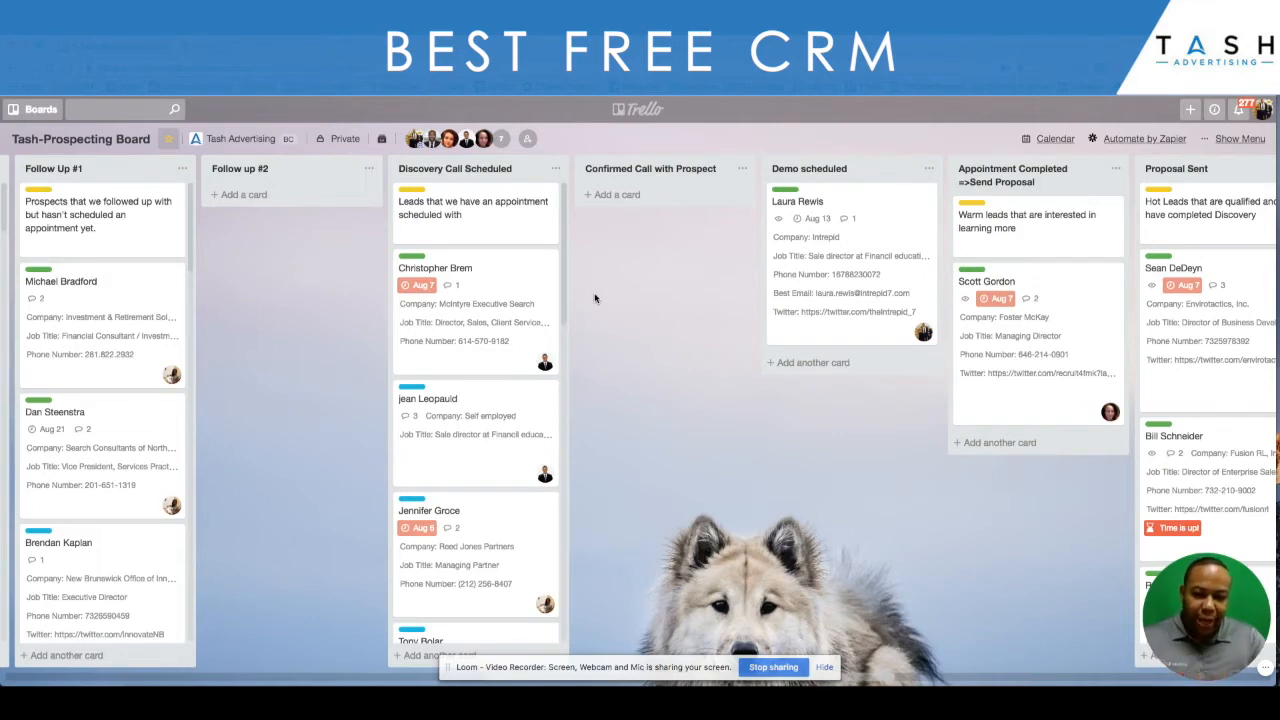
scroll(685, 234, "right", 1)
scroll(683, 234, "left", 5)
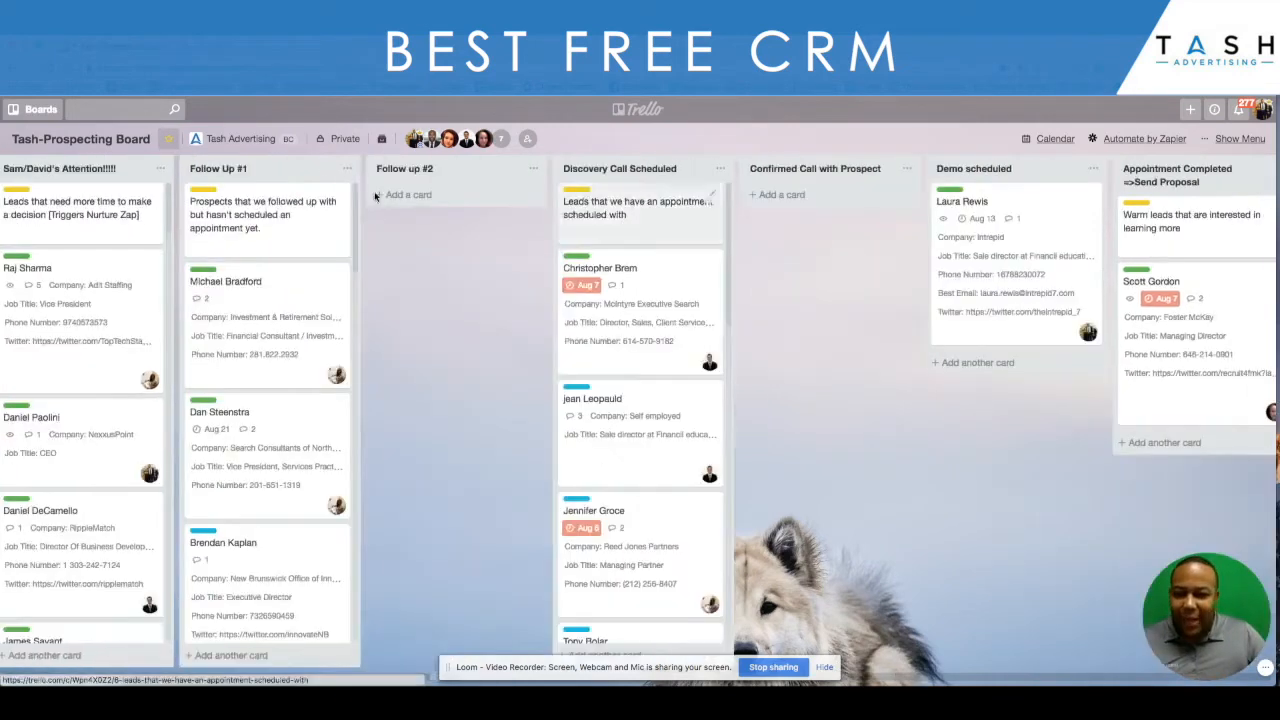
- Switch to the Ace Elite board
left_click(32, 110)
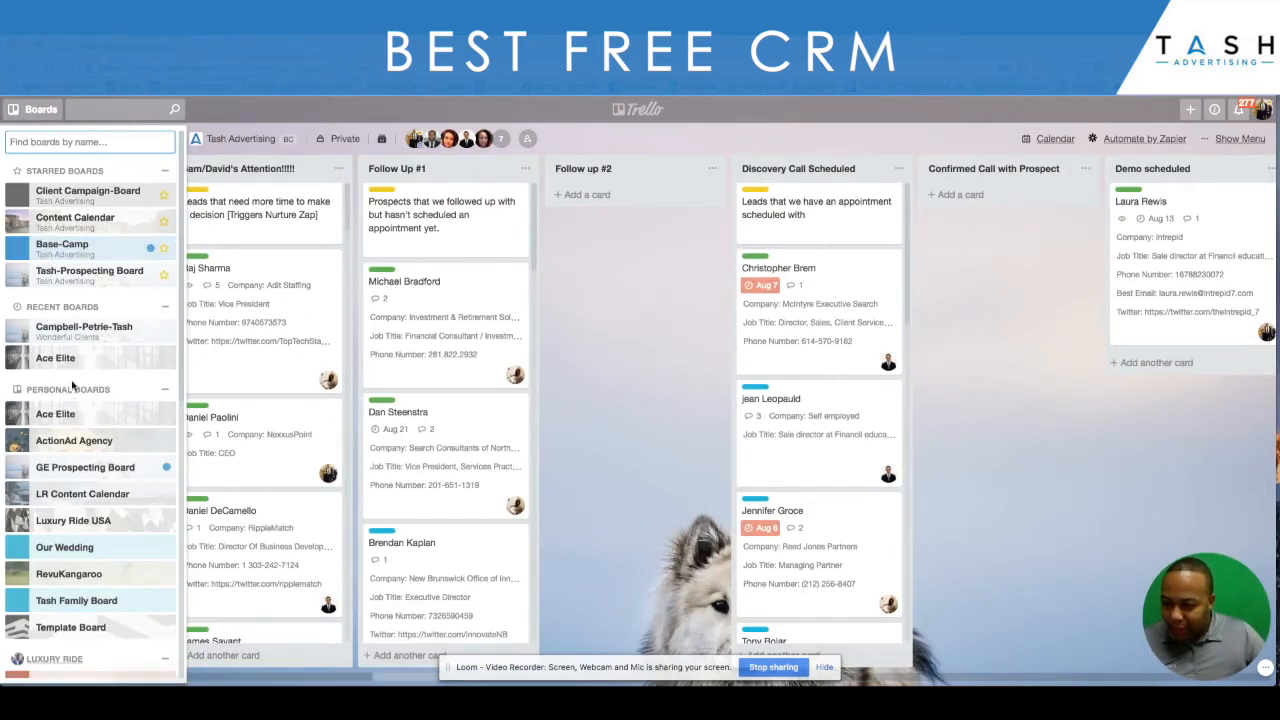
left_click(70, 358)
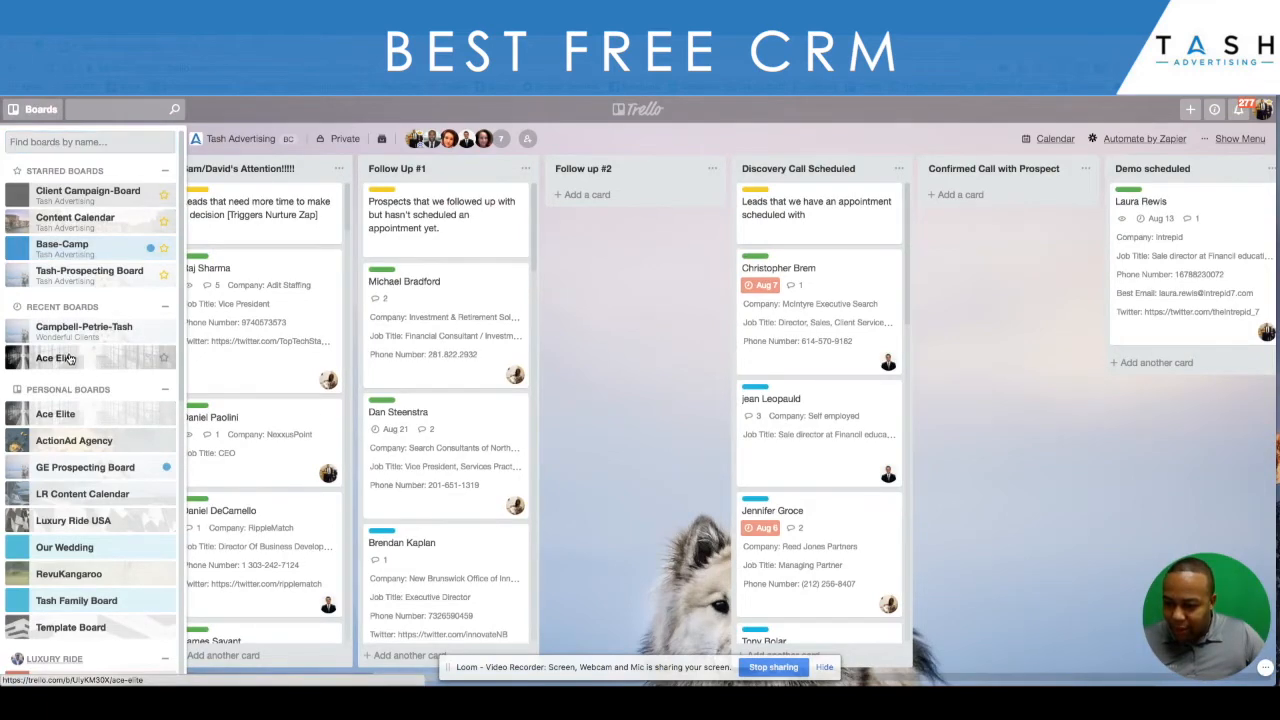
left_click(72, 362)
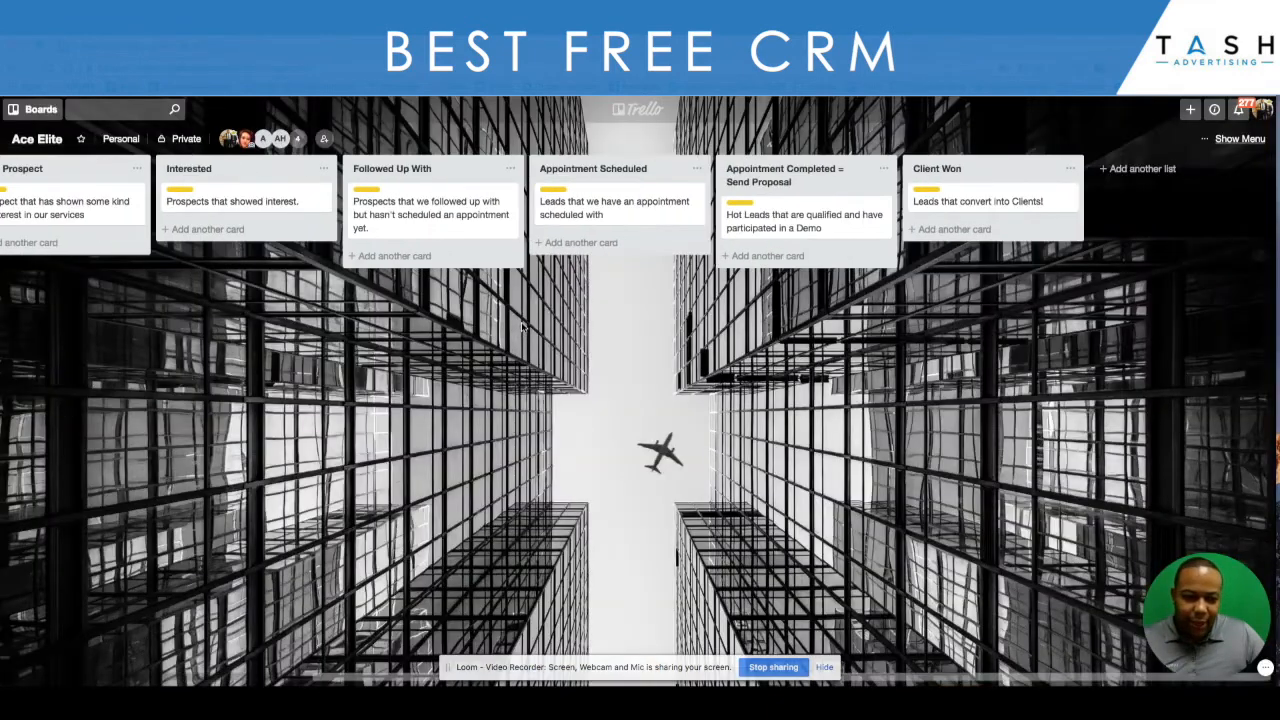
- Add a list titled "Qualify Prospect" and place it between the Interested and Followed Up With lists
left_click(1139, 170)
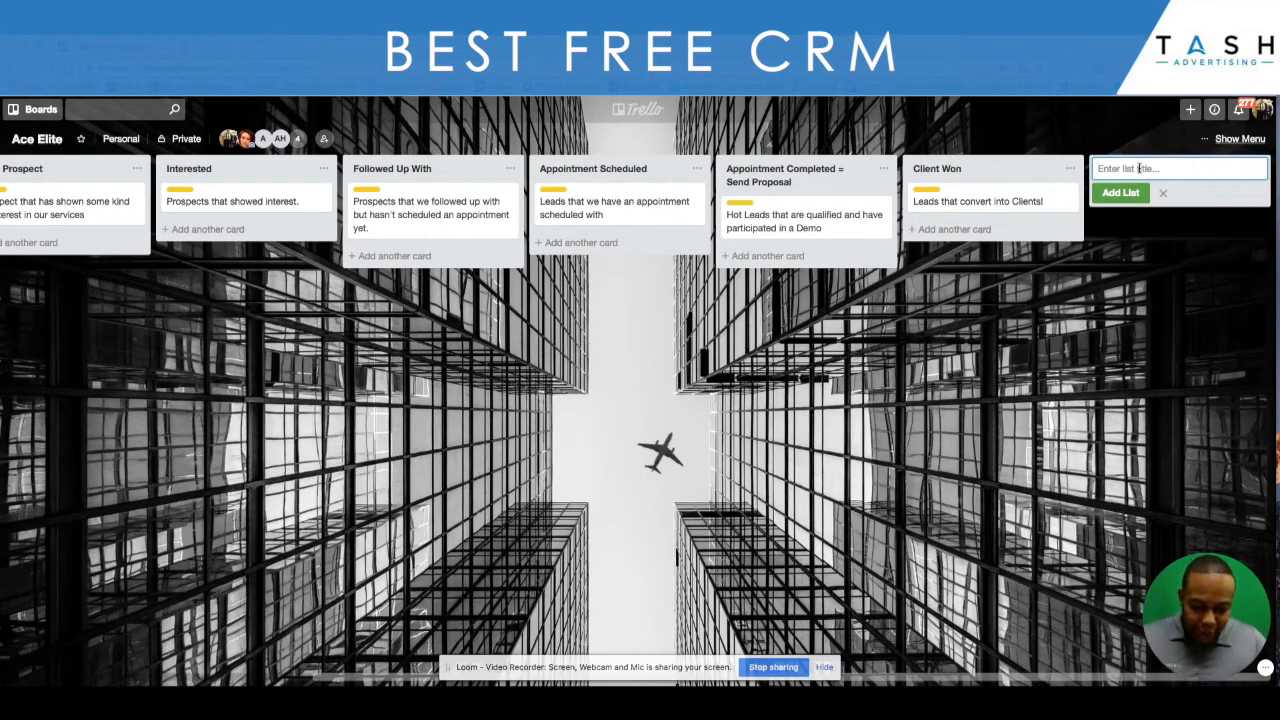
type("Q")
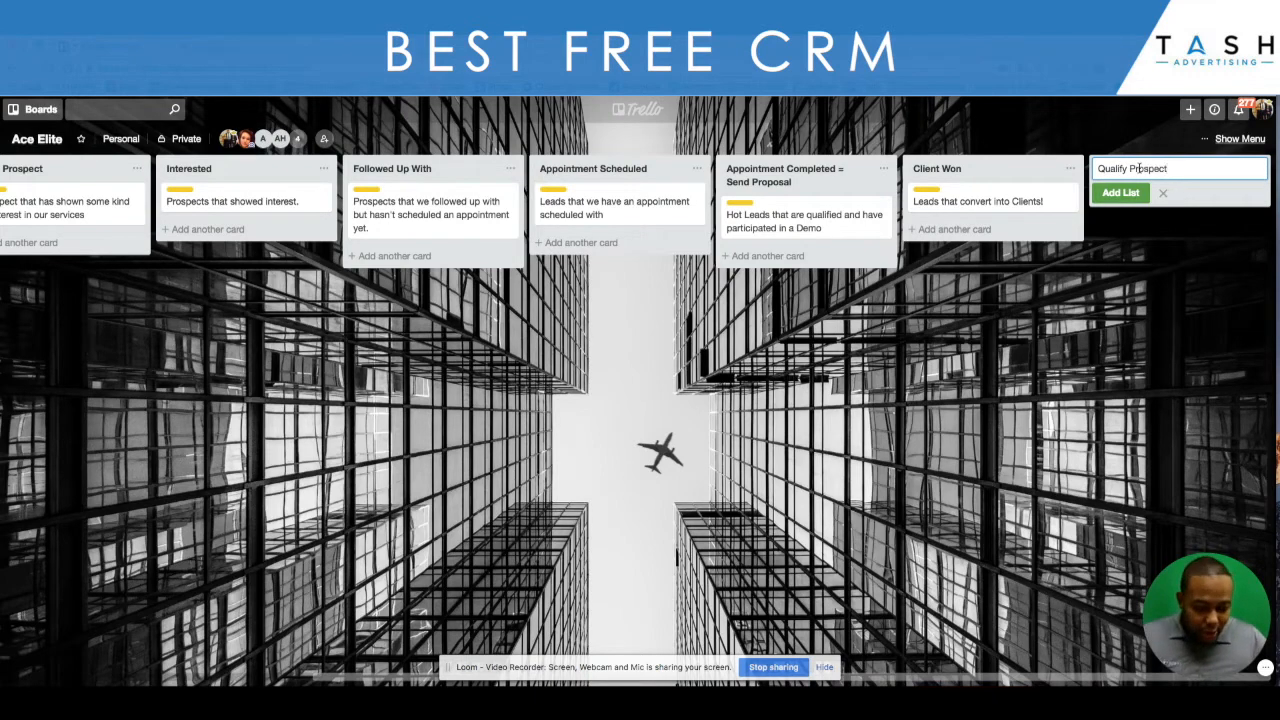
type("ualify Prospect")
key("Return")
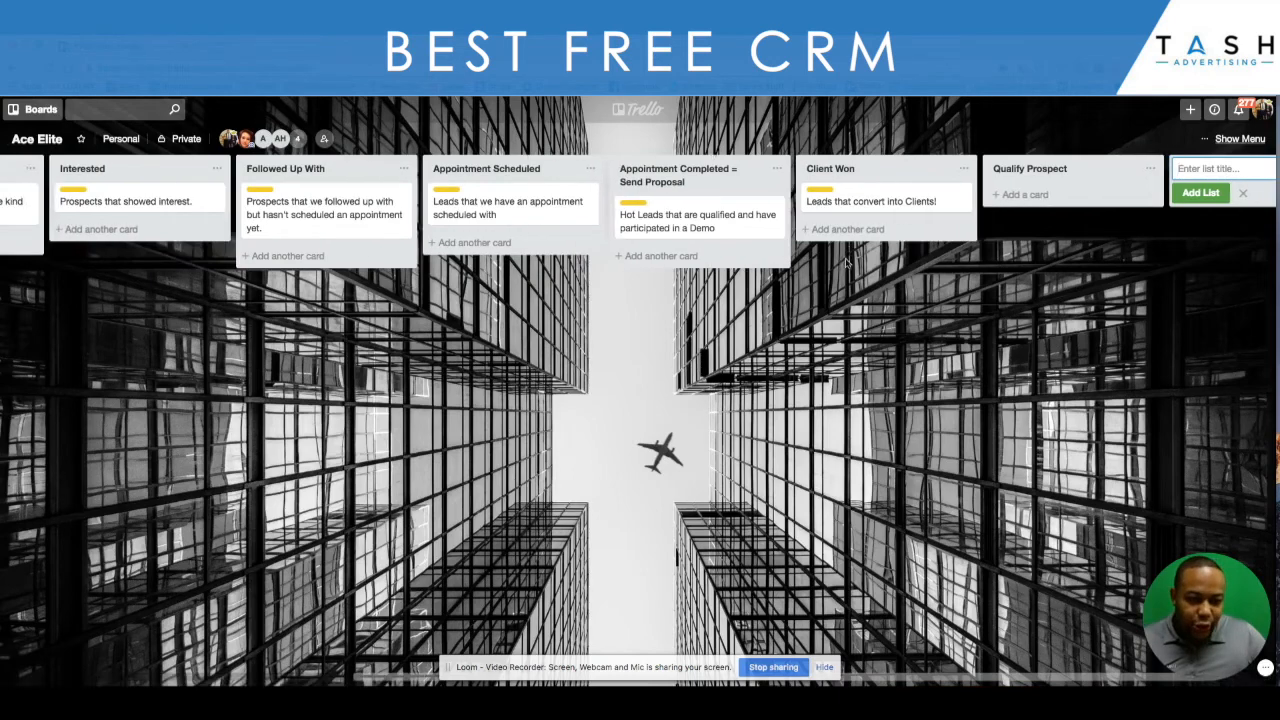
scroll(1100, 173, "left", 2)
left_click_drag(1085, 171, 806, 171)
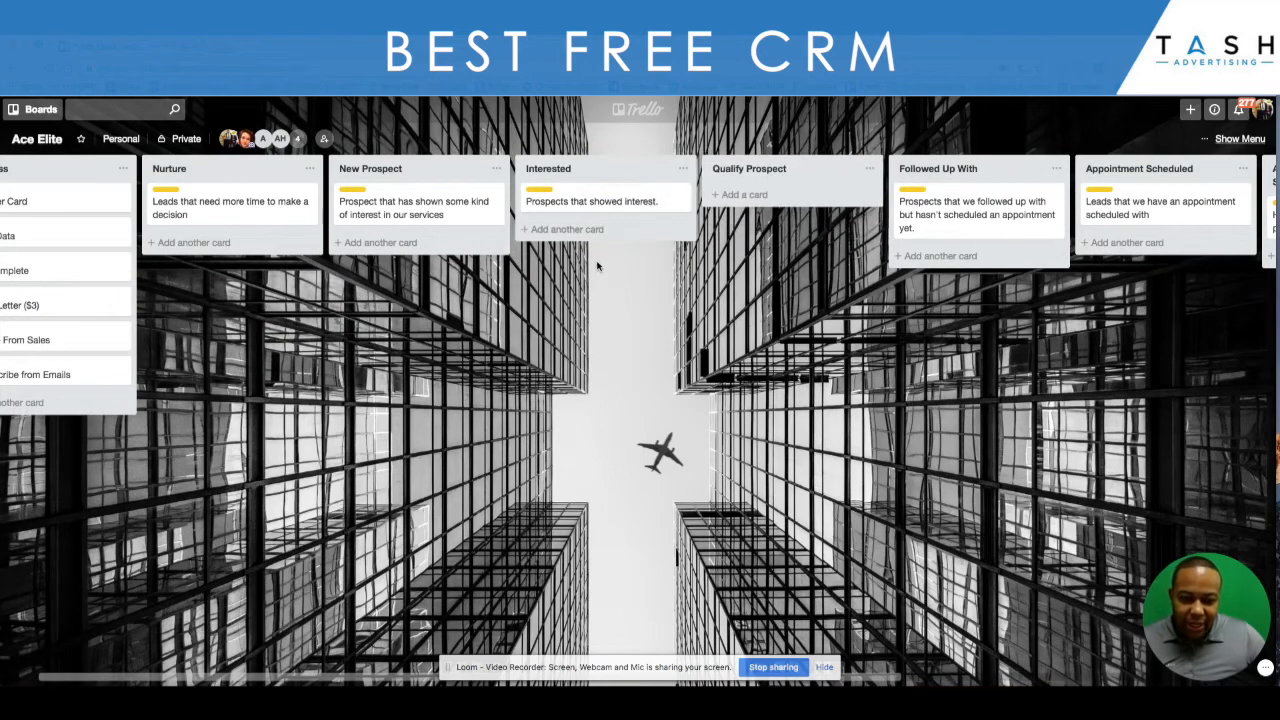
- Add a card titled "Prospect Needs to do 1MM in Revenue/per year!" to the Qualify Prospect list
scroll(594, 263, "right", 2)
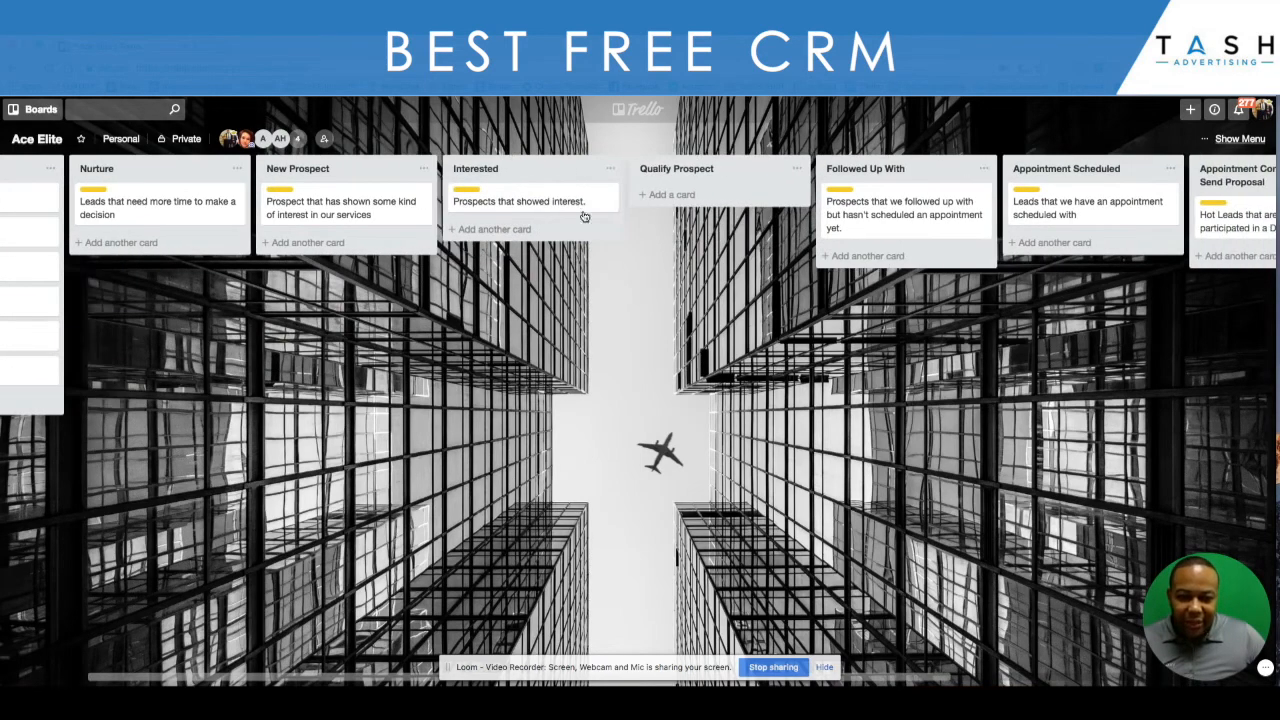
left_click(688, 196)
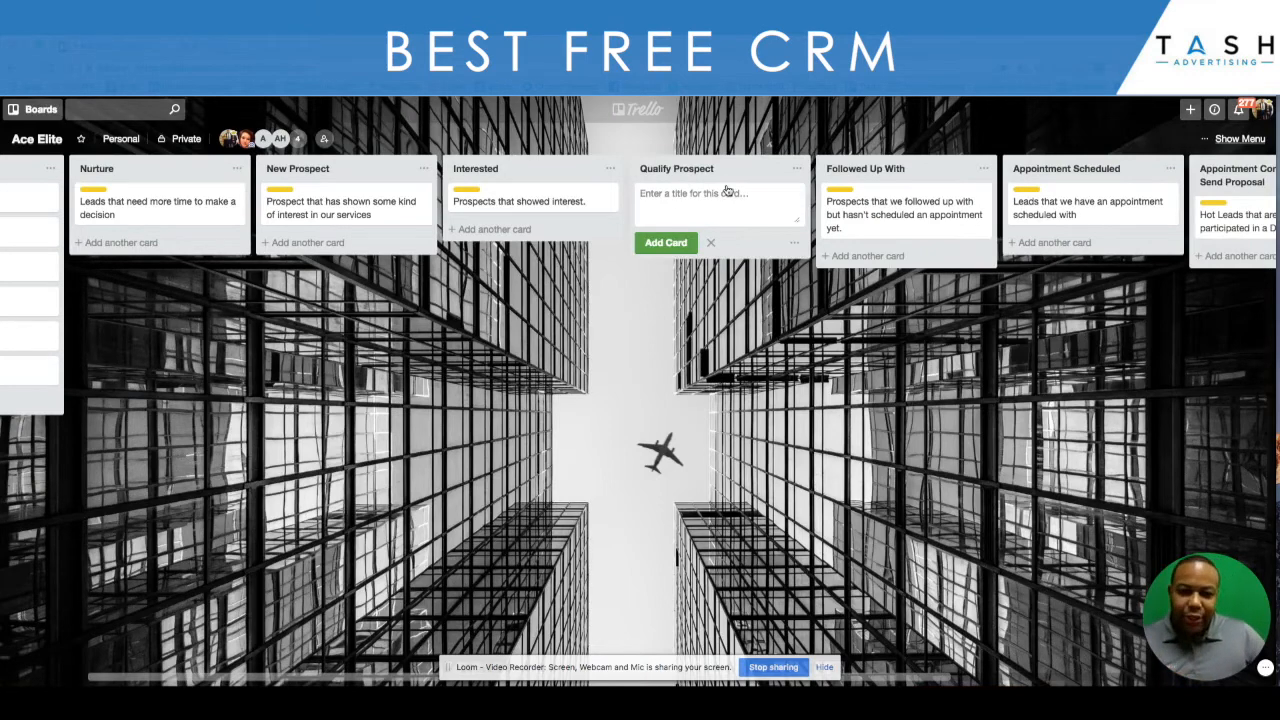
scroll(578, 276, "left", 3)
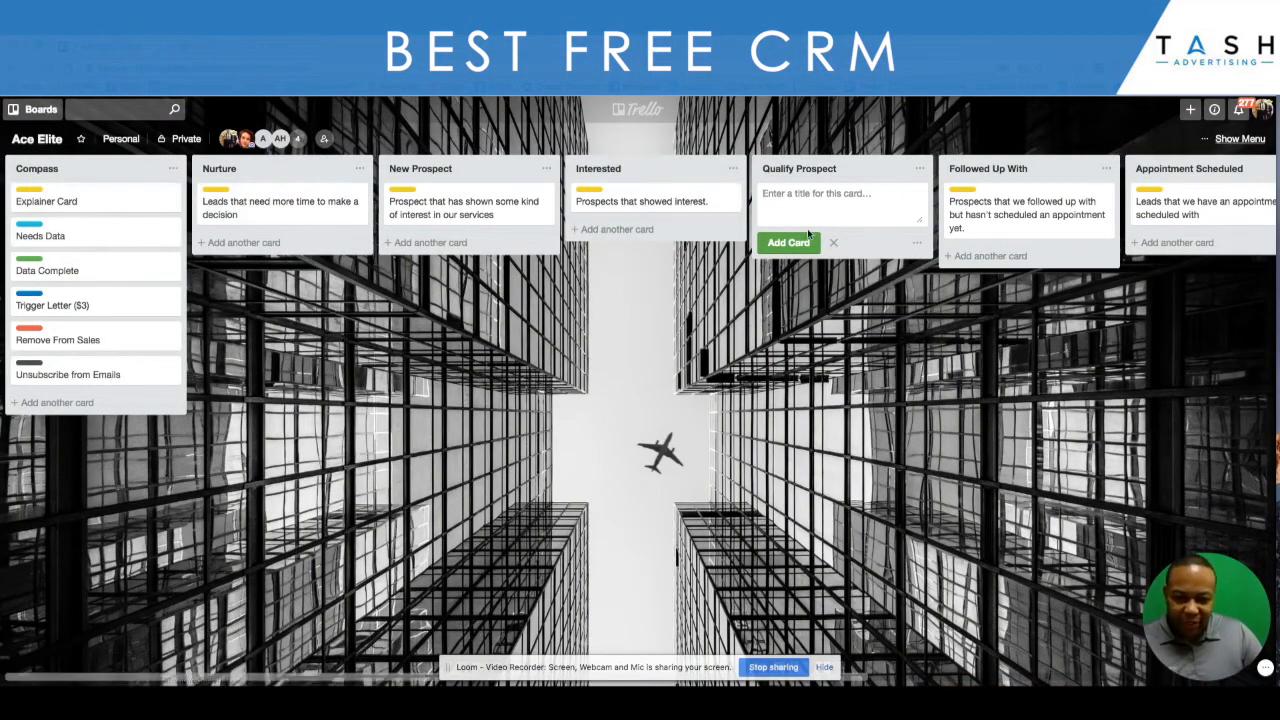
scroll(720, 212, "right", 2)
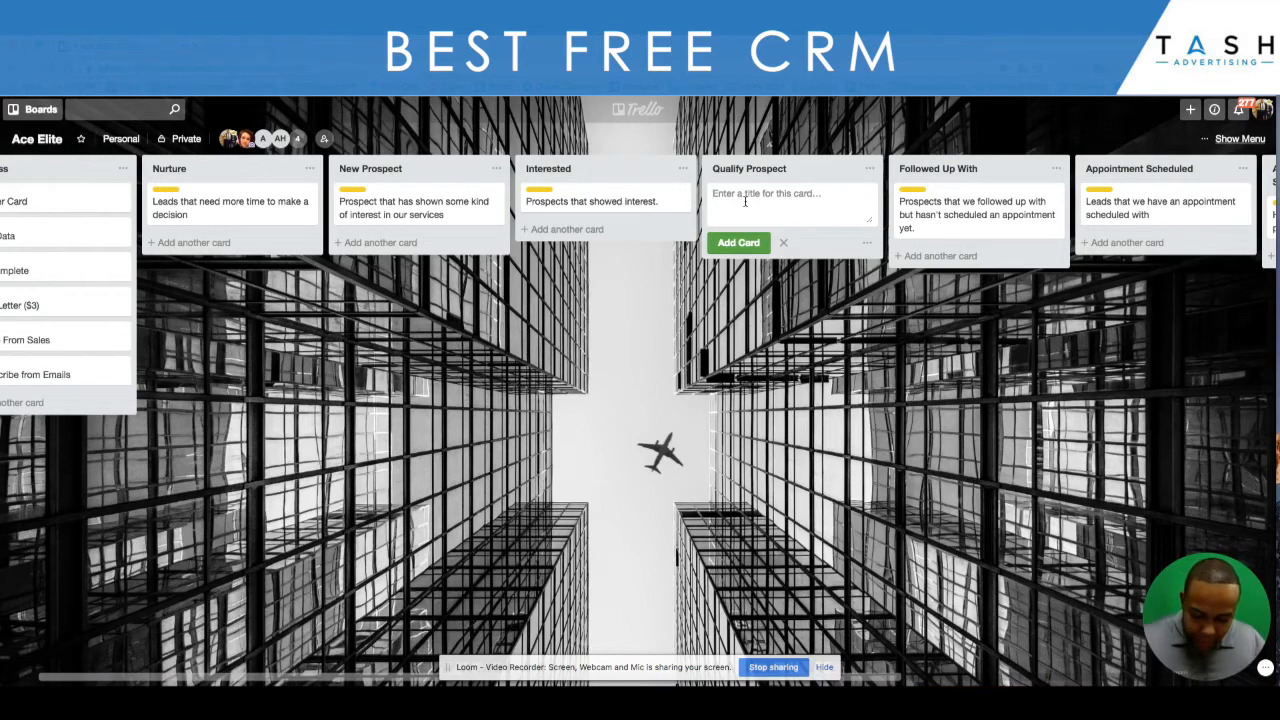
type("Prospect Needs t")
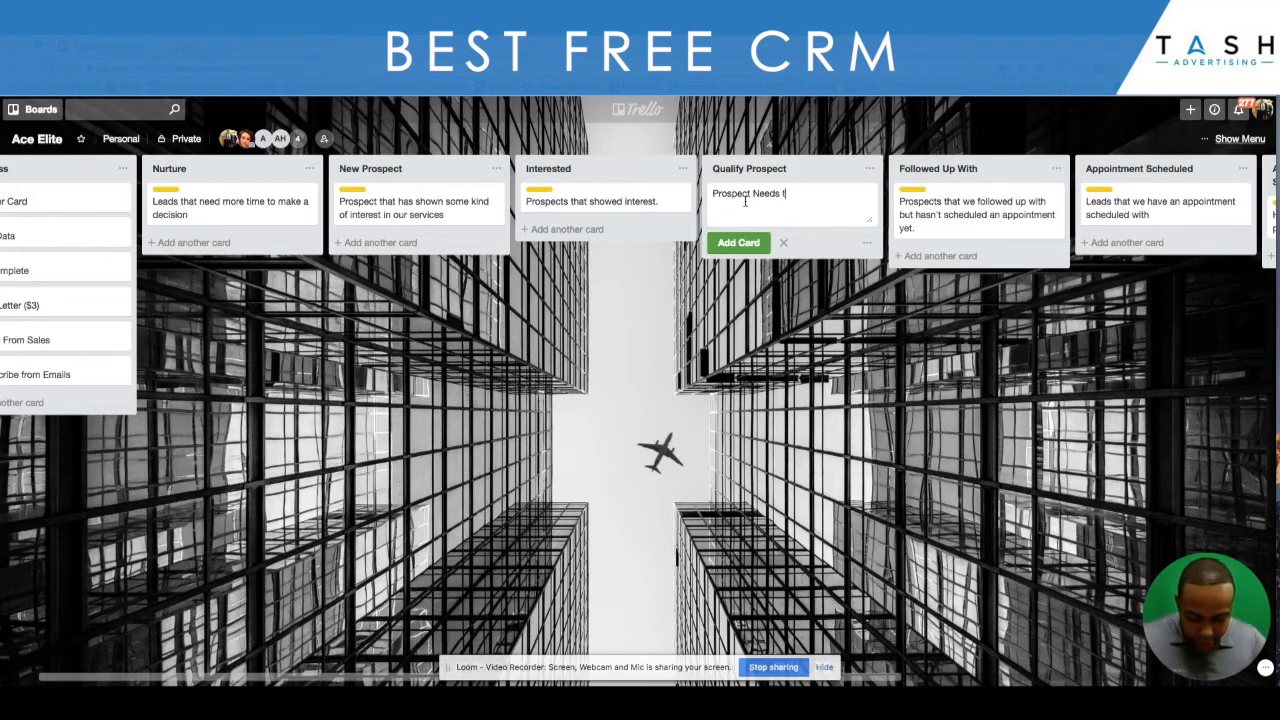
type("o")
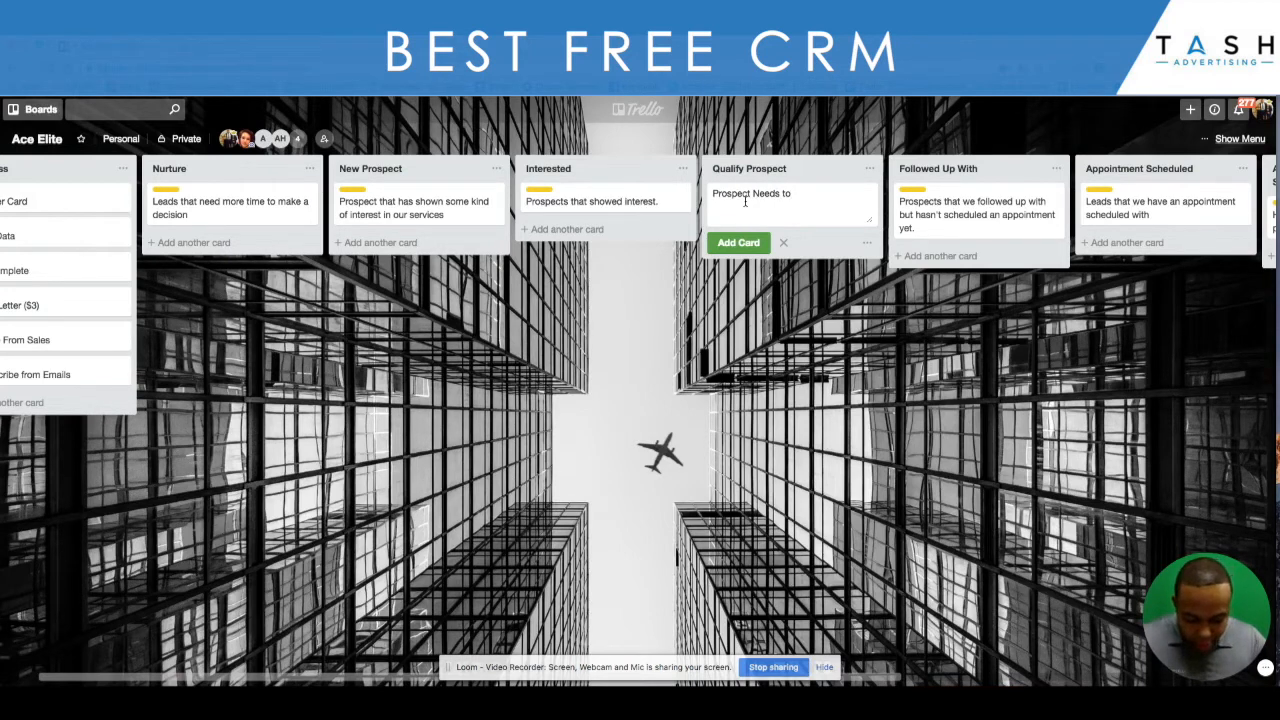
type(" do 1")
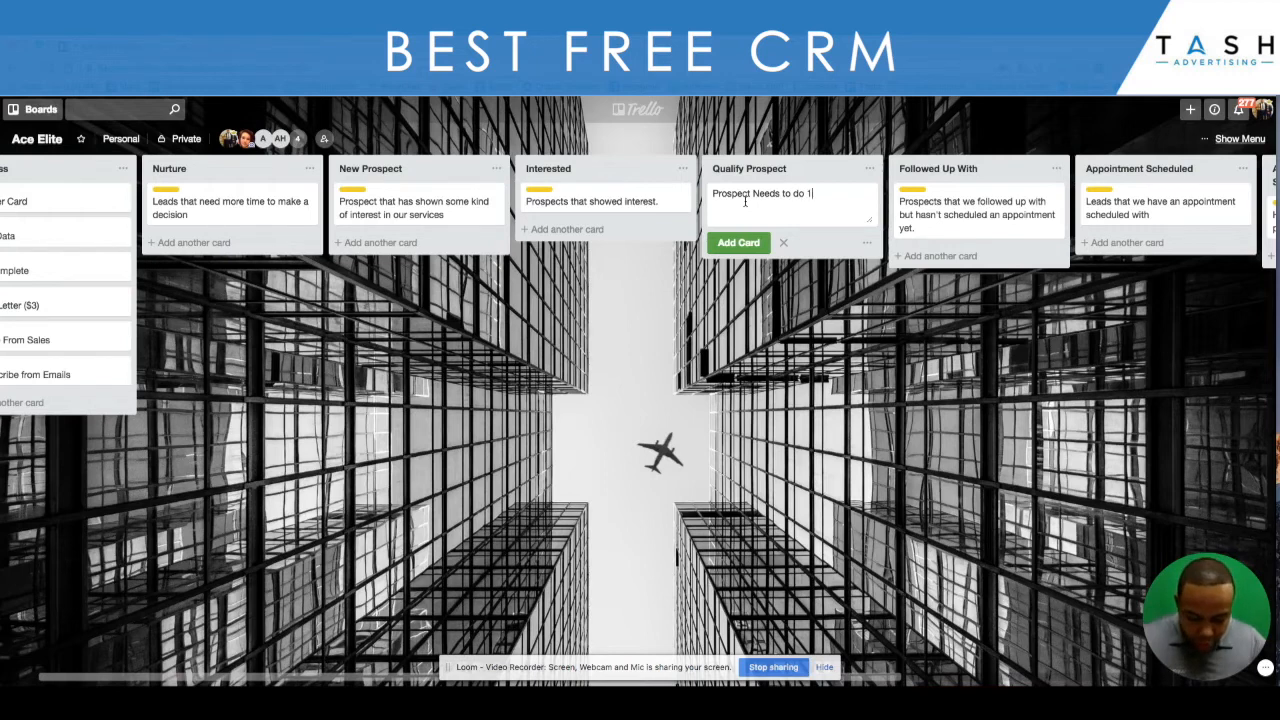
type("MM in ")
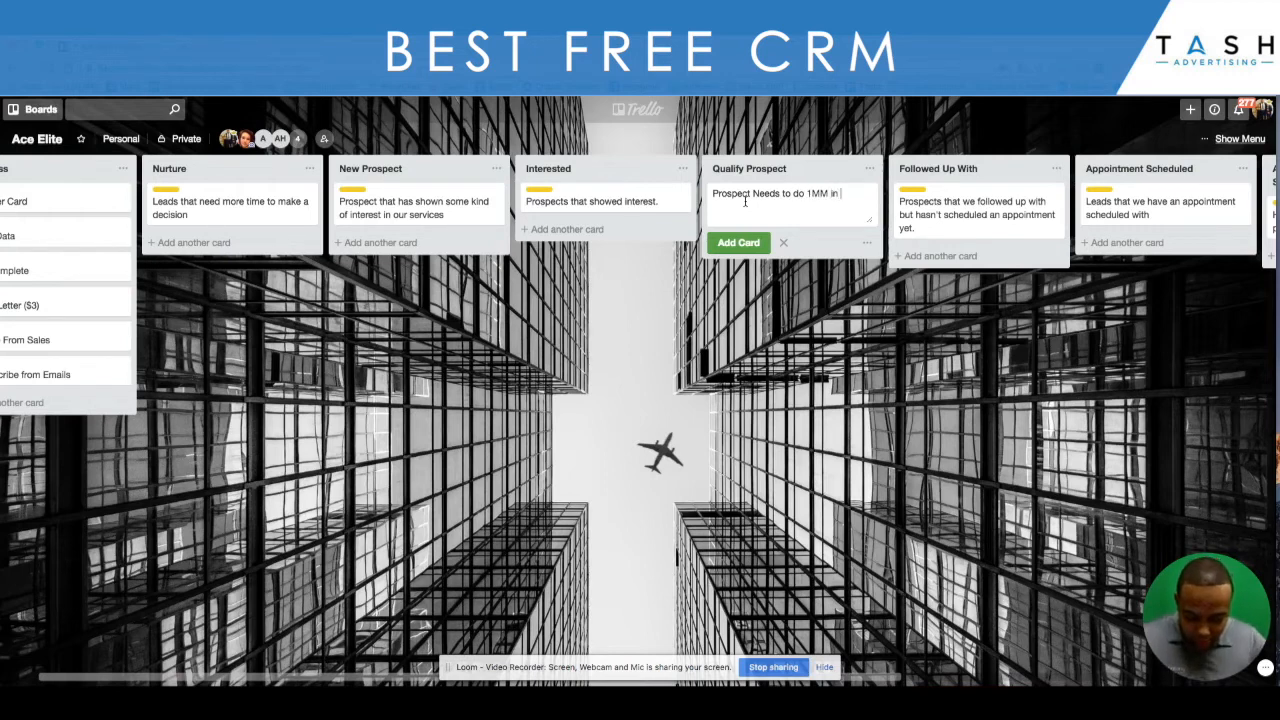
type("Revenue")
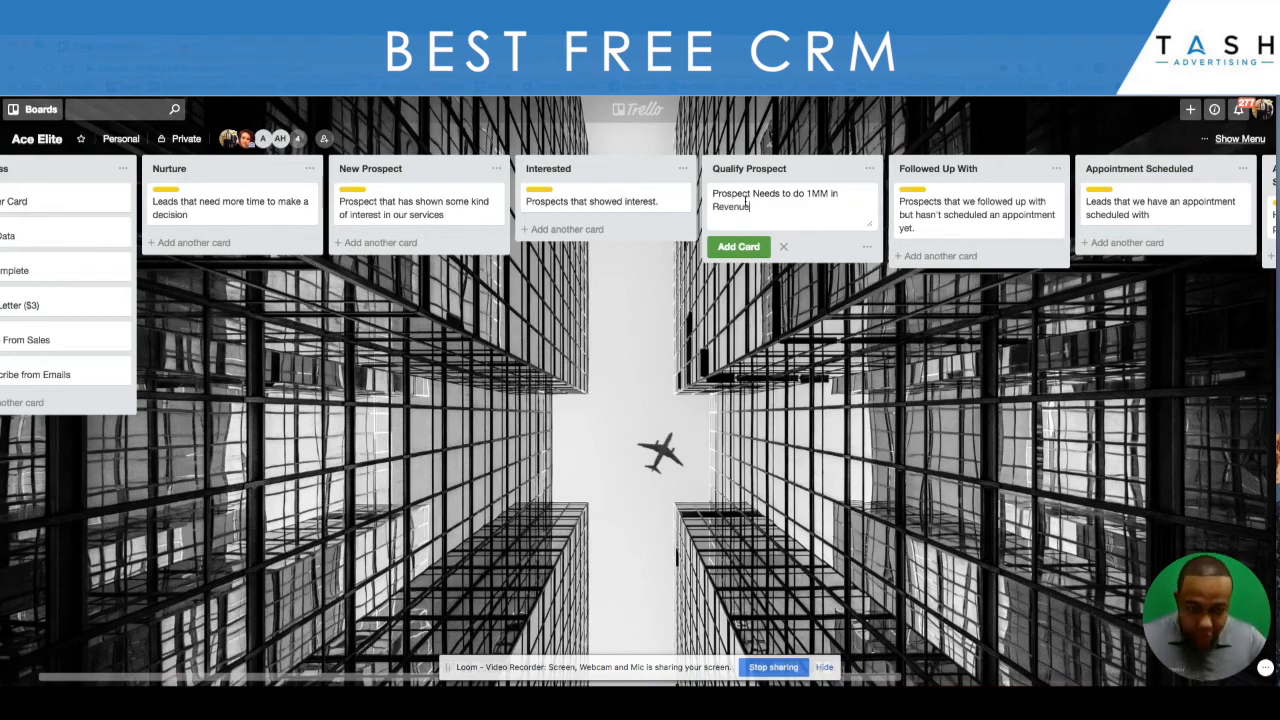
type("/")
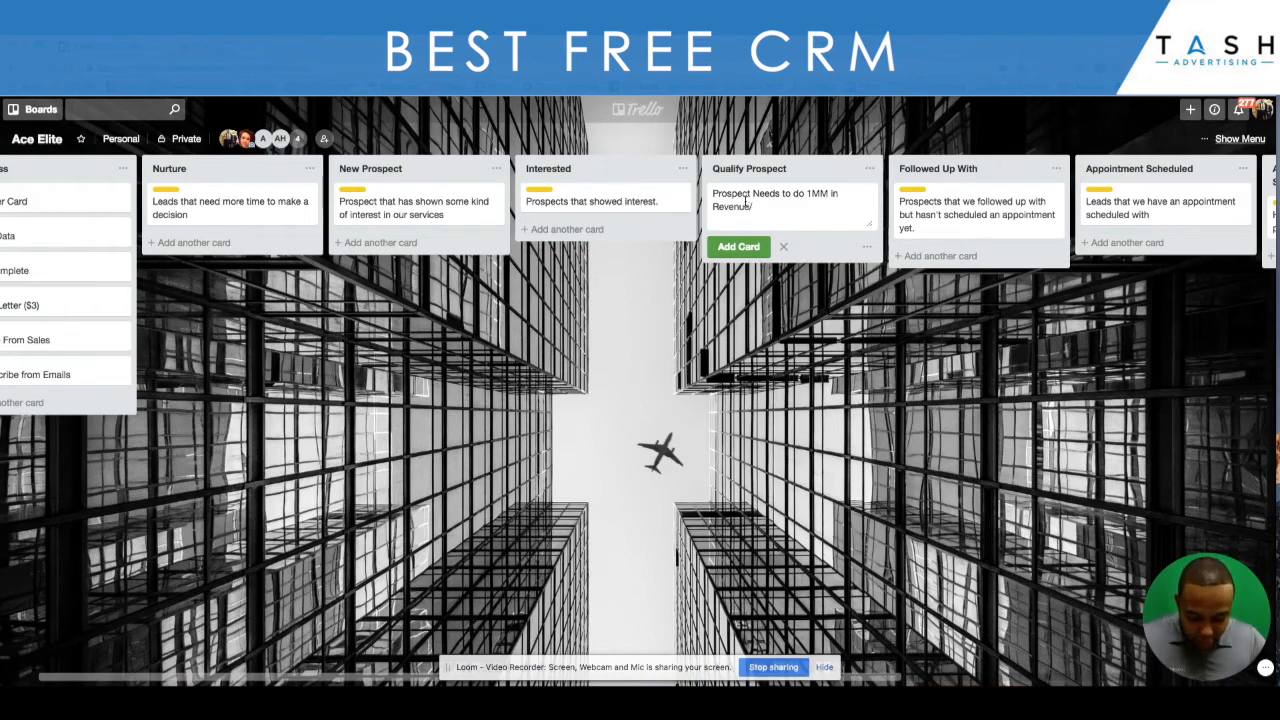
type("per year!")
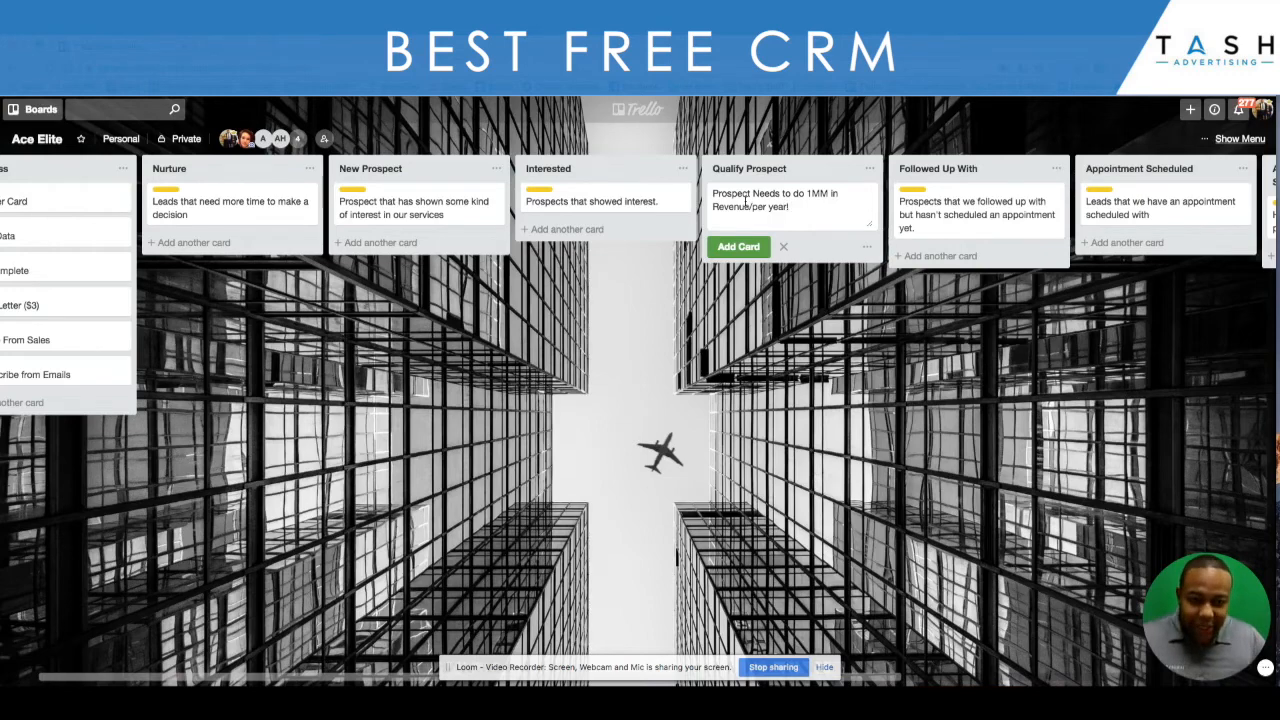
left_click(740, 250)
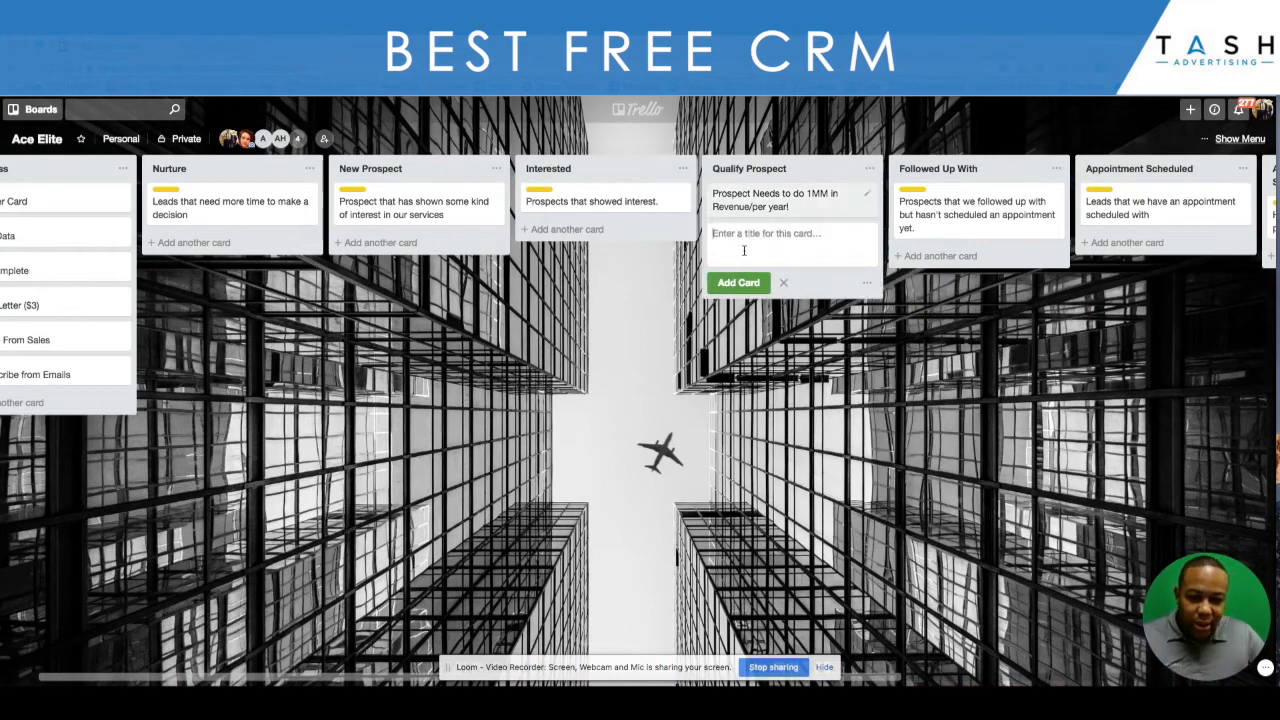
- Apply the yellow Explainer Card label to the new card in the Qualify Prospect list and close the card
left_click(757, 206)
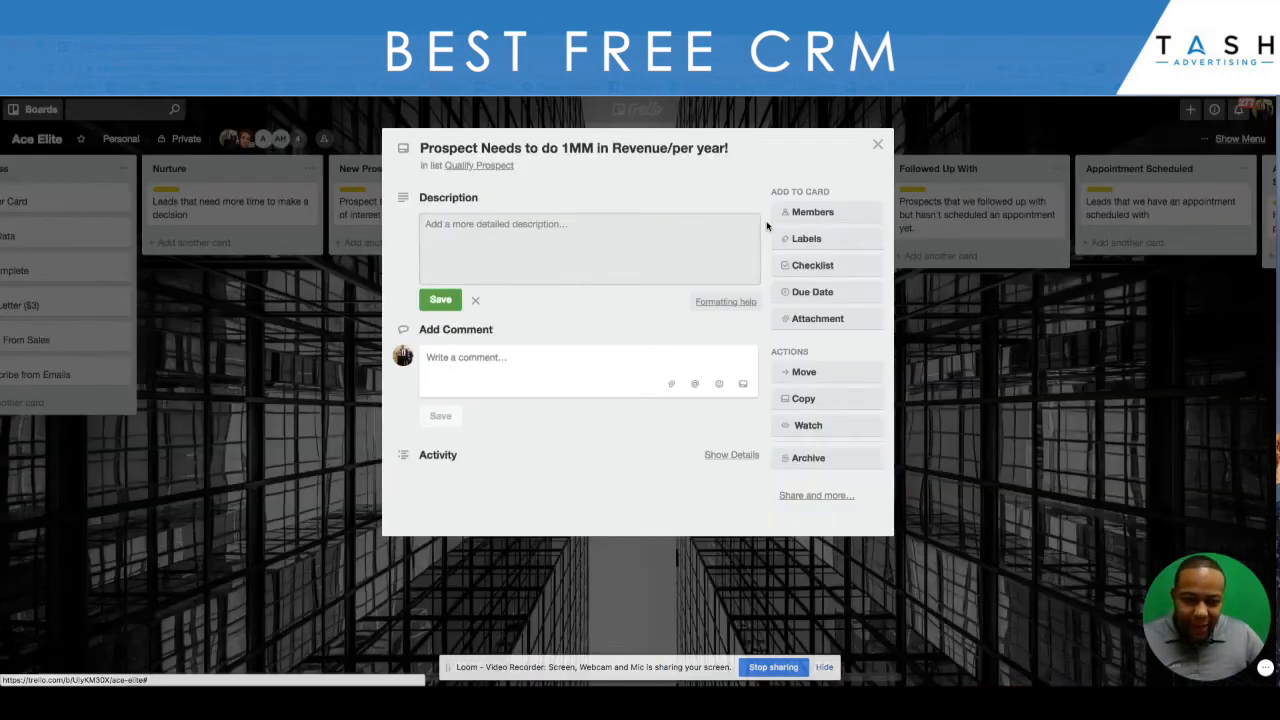
left_click(806, 238)
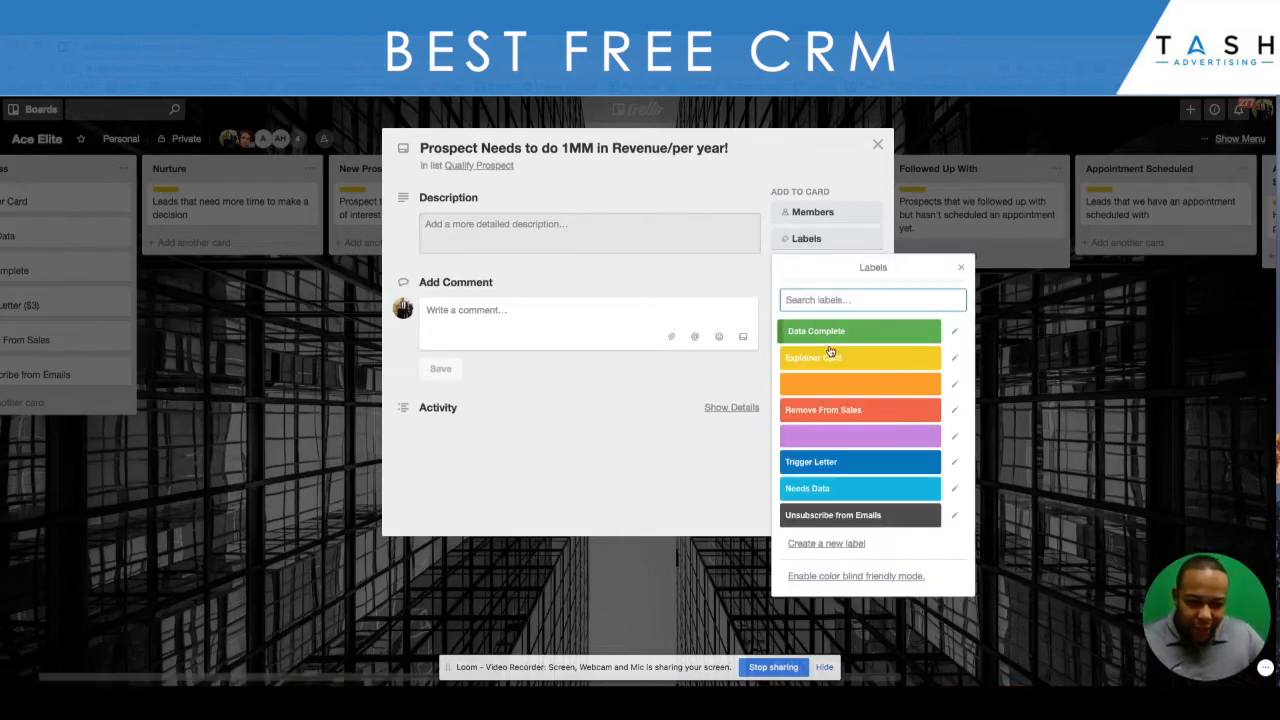
left_click(830, 357)
left_click(961, 267)
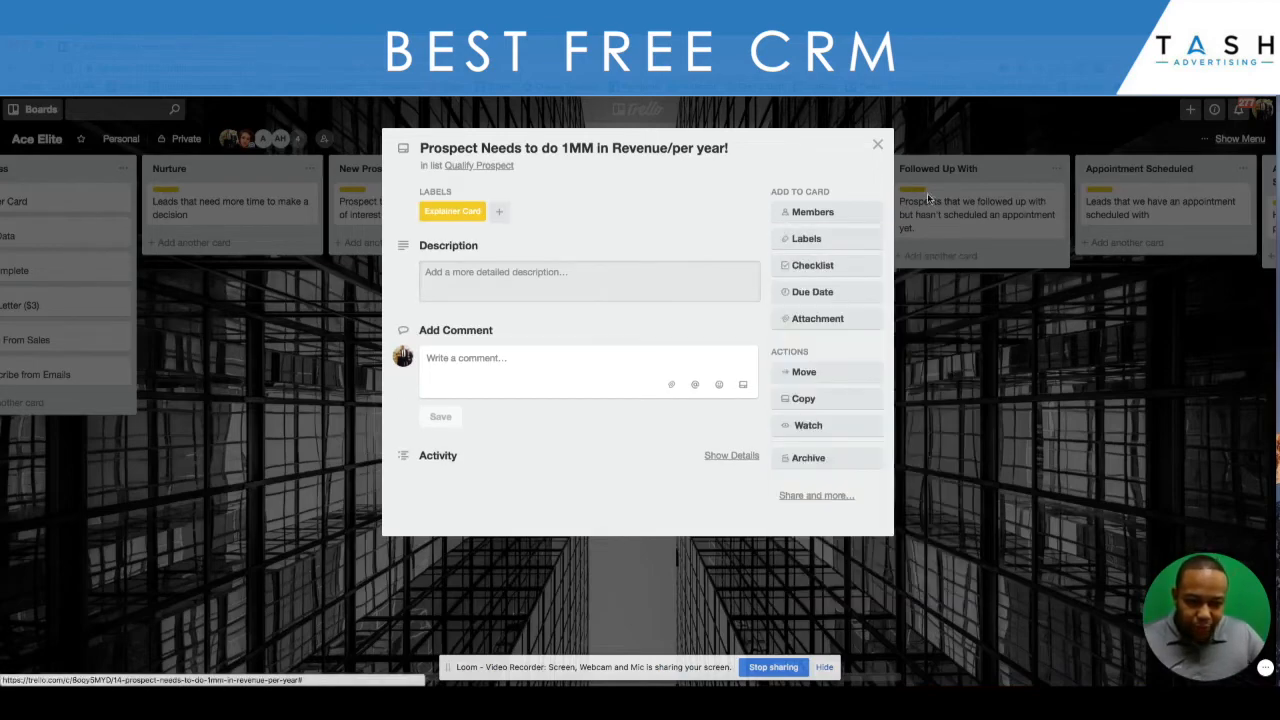
left_click(878, 146)
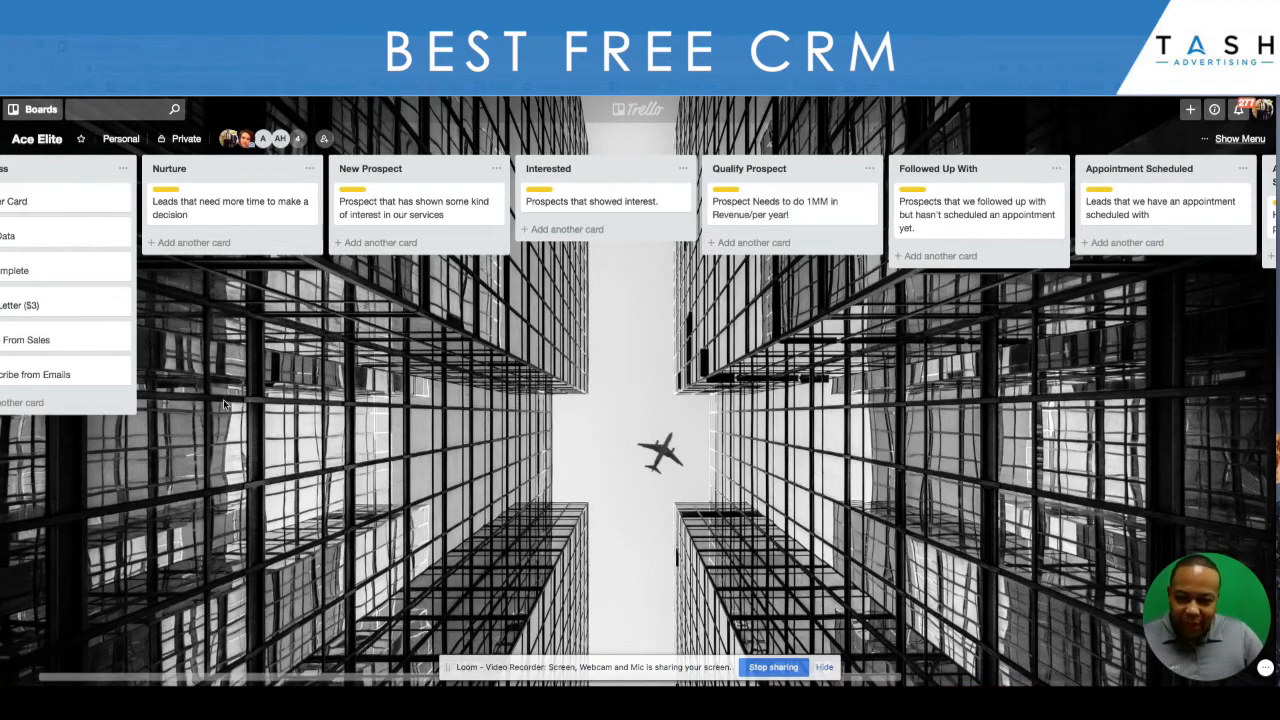
- Add a card titled "Test Prospect" to the New Prospect list and move it through Qualify Prospect to Interested
left_click(371, 245)
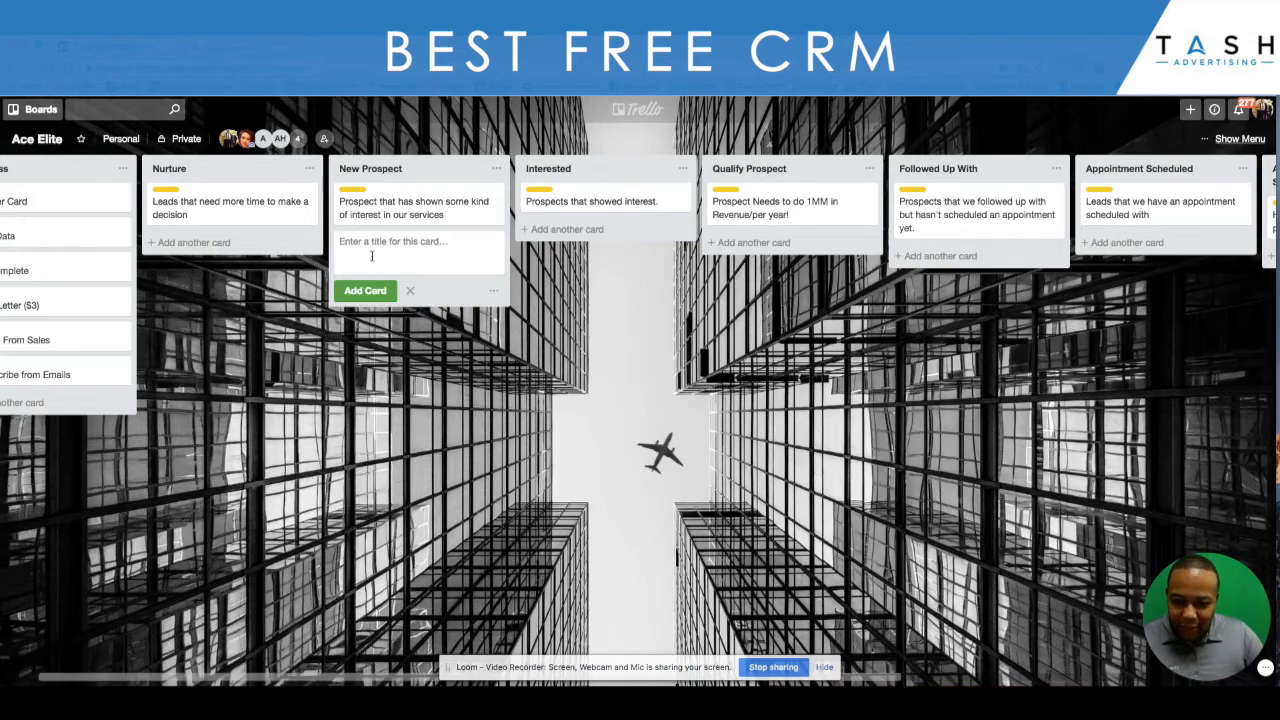
type("Tes")
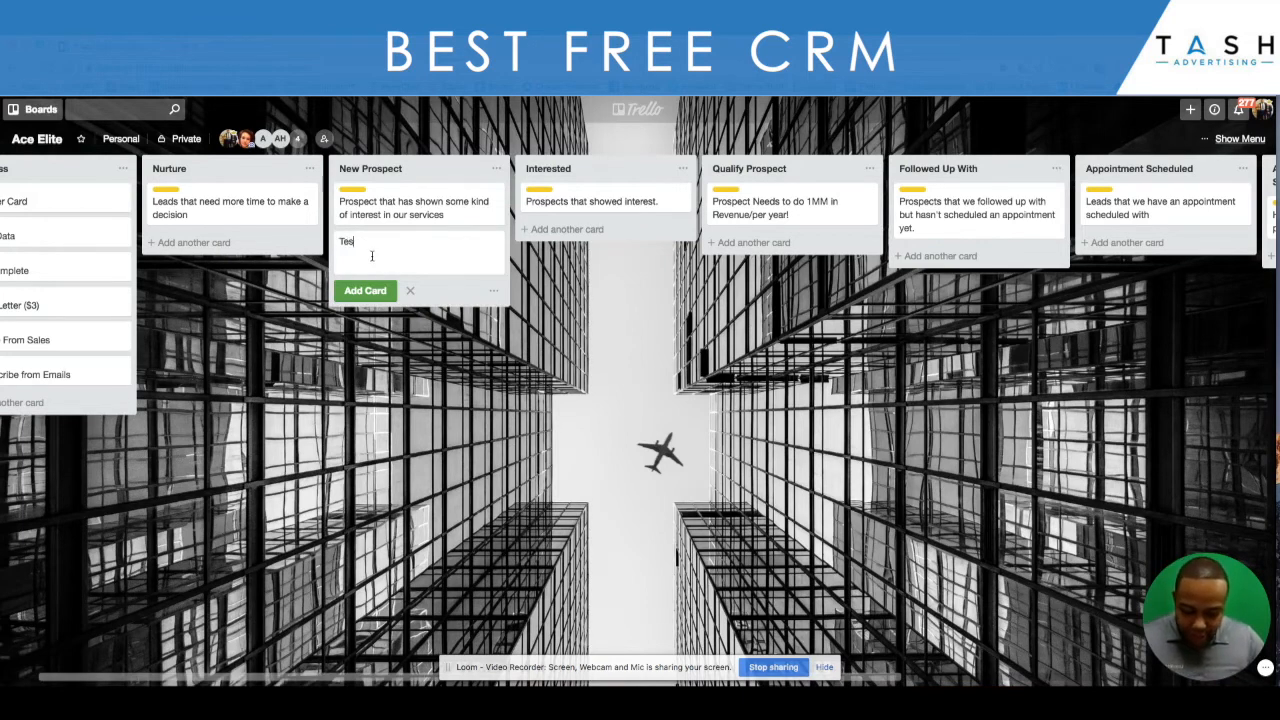
type("t P")
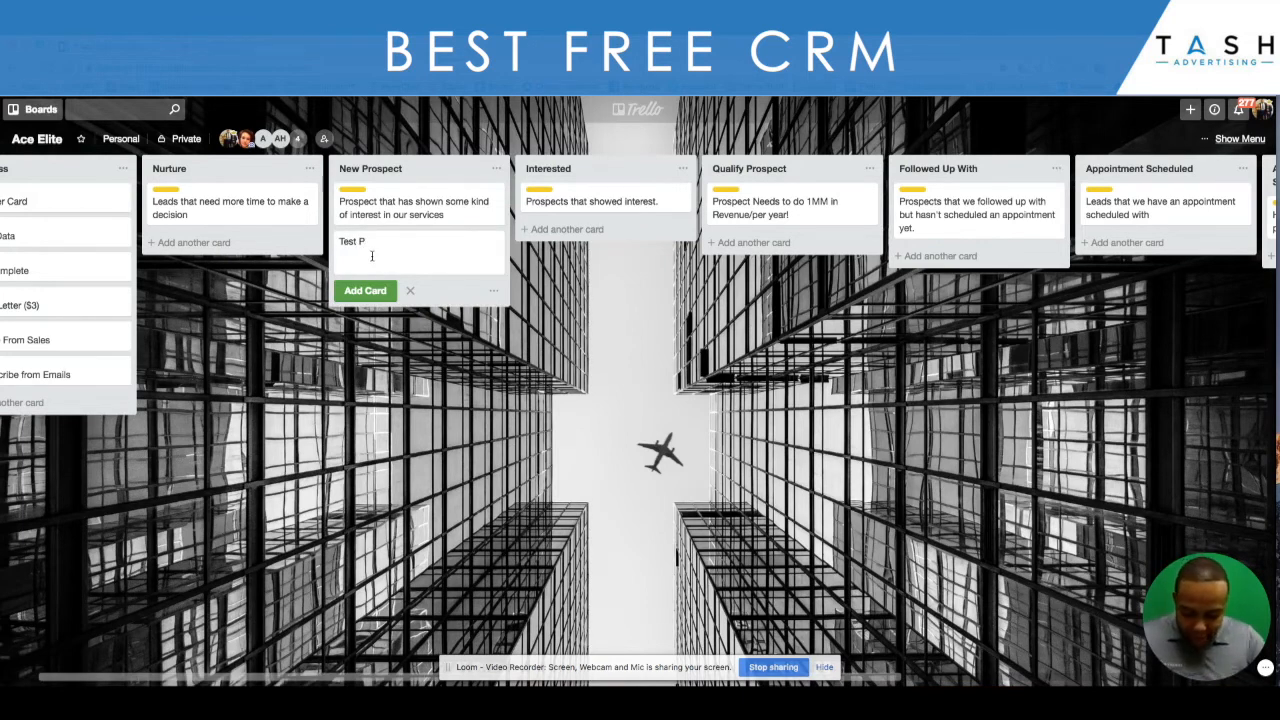
type("rospect")
key("Return")
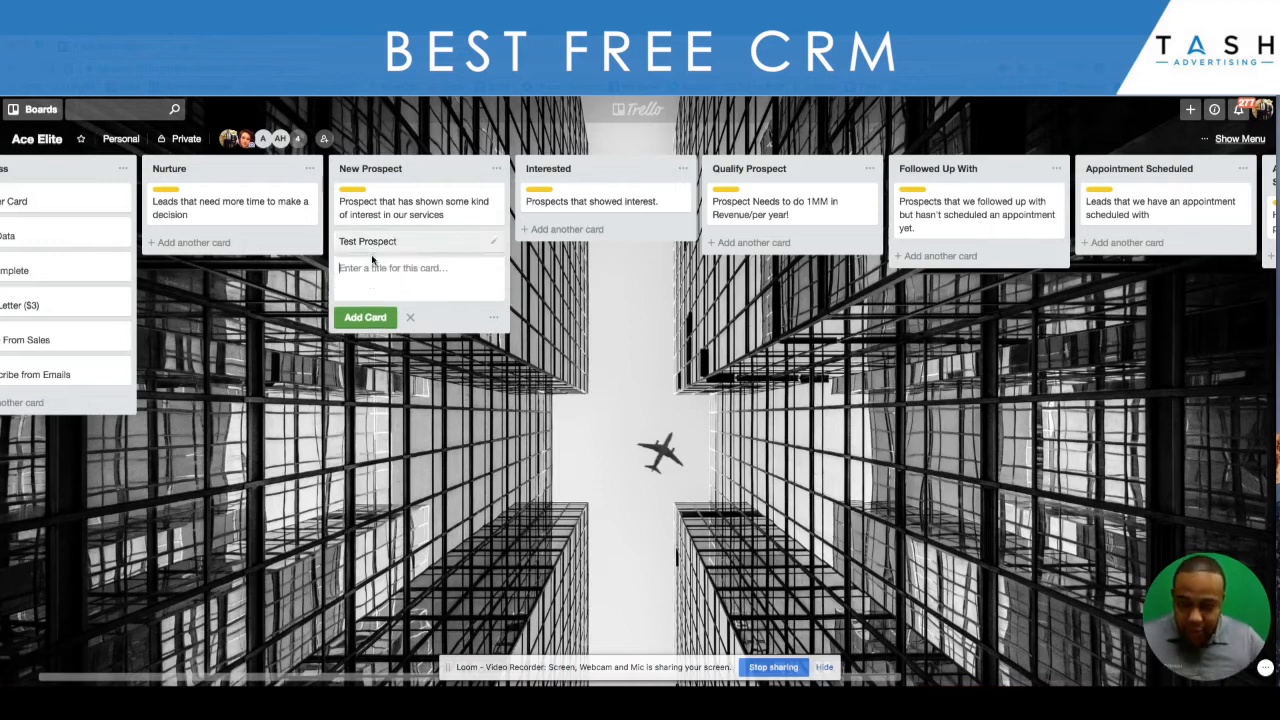
left_click_drag(395, 247, 752, 250)
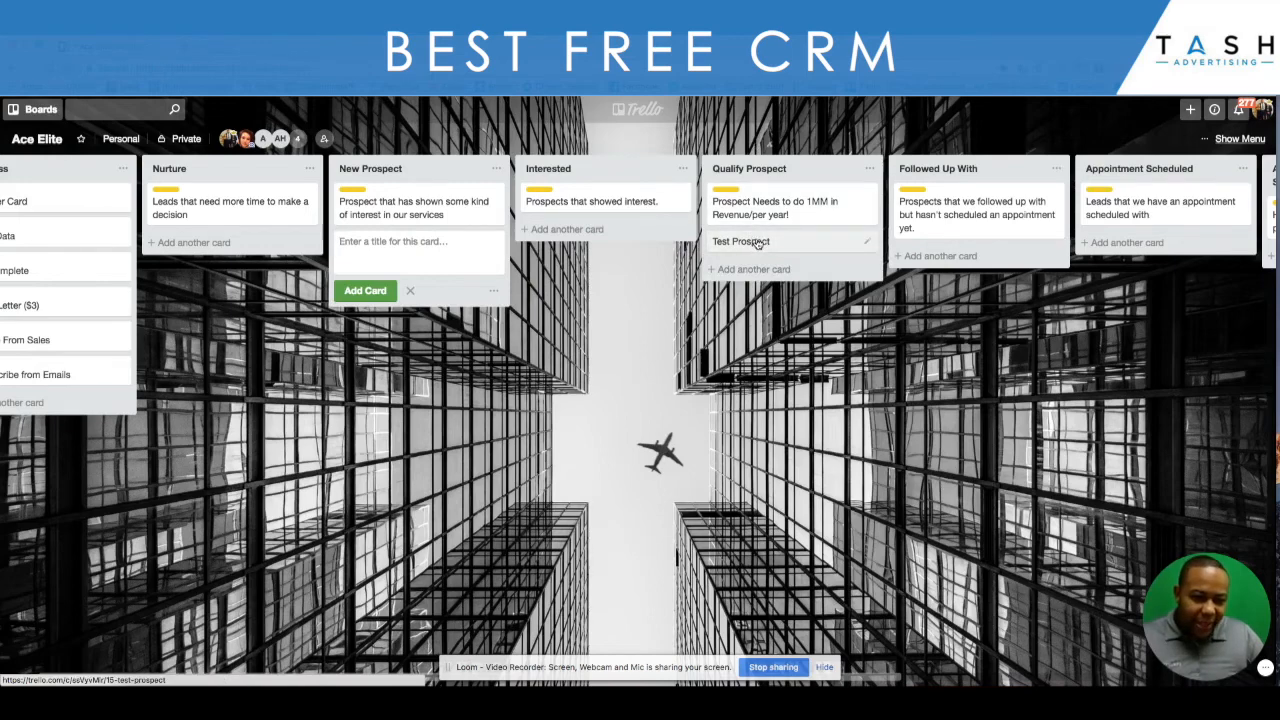
left_click_drag(757, 244, 583, 256)
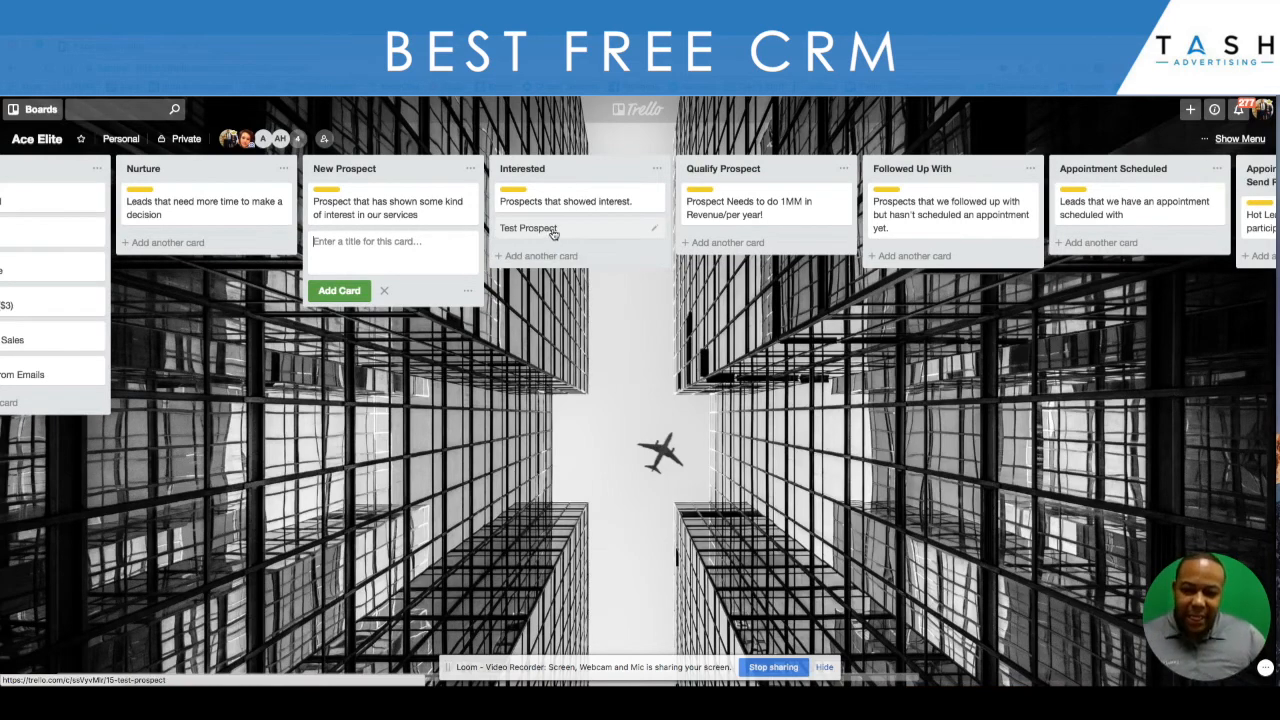
- Archive the Test Prospect card and delete it permanently
left_click(548, 232)
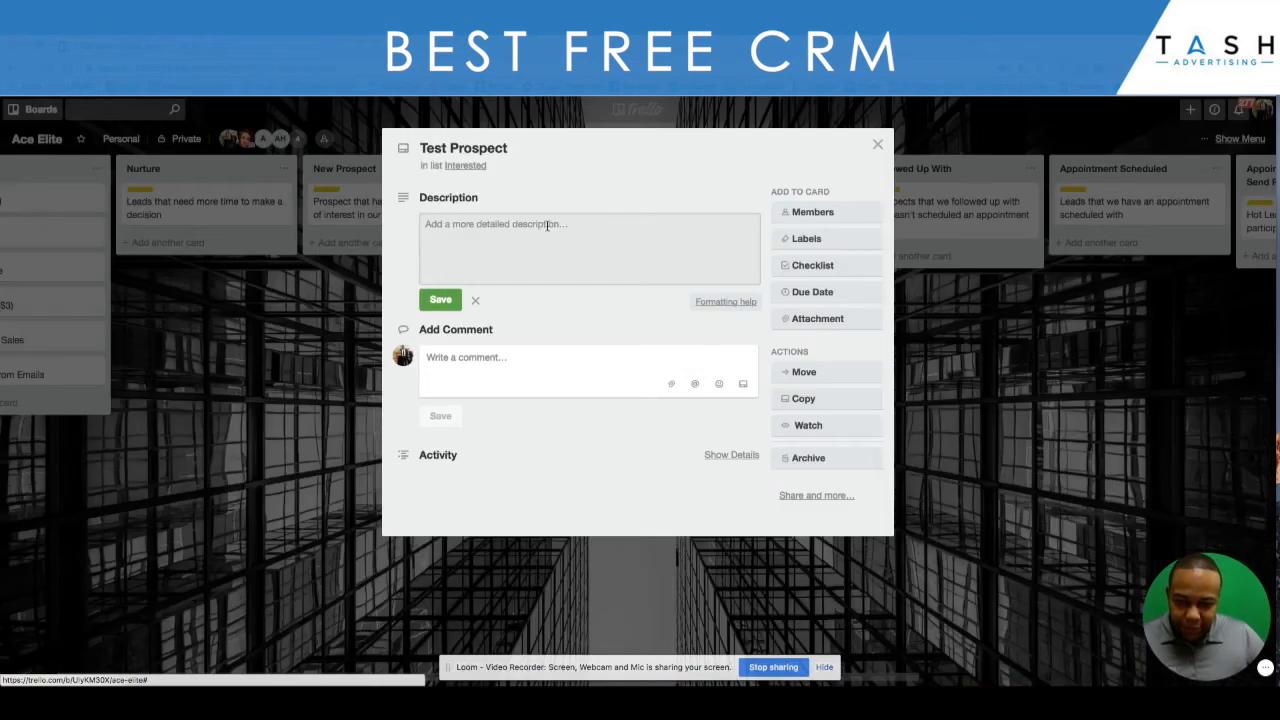
left_click(800, 460)
left_click(815, 521)
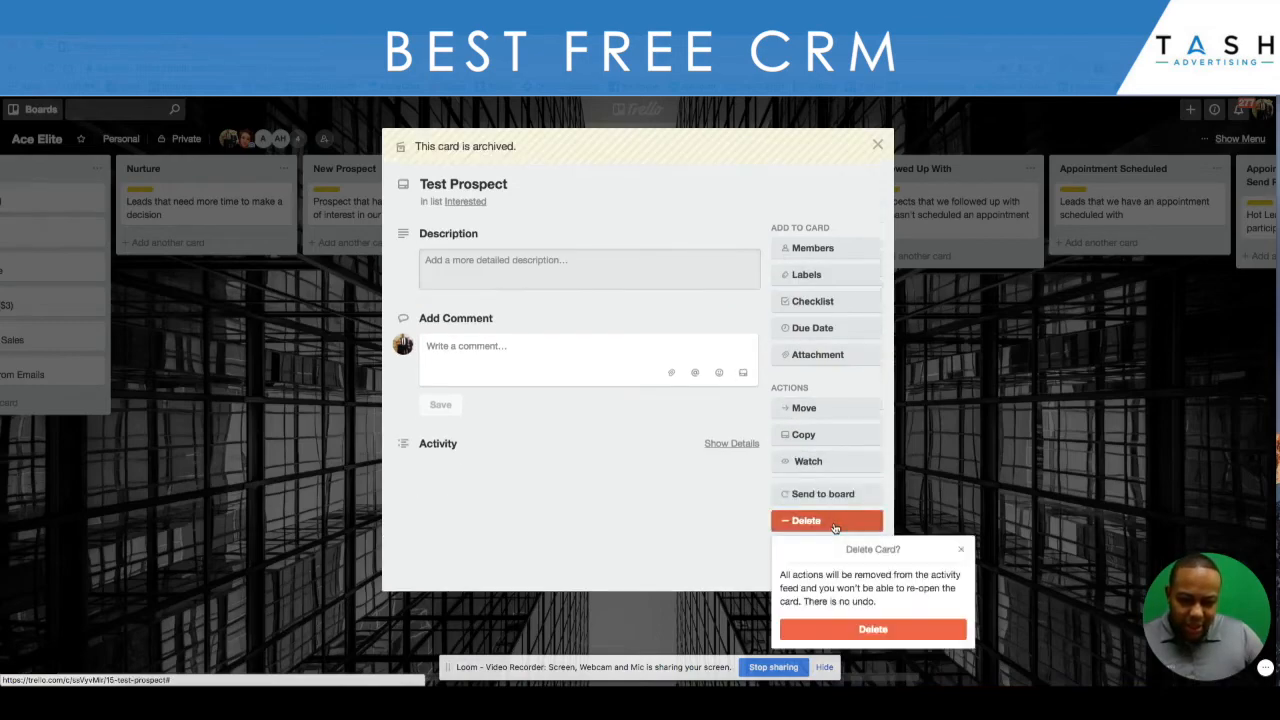
left_click(873, 628)
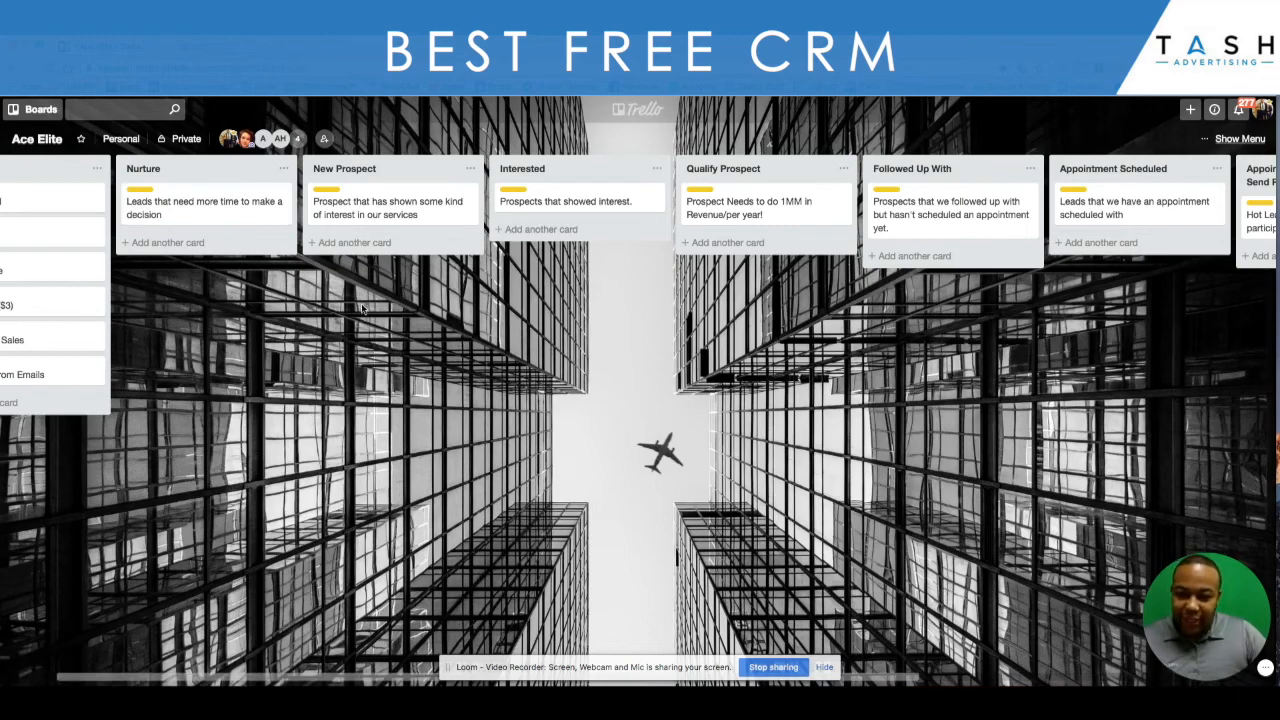
- Switch to the Tash-Prospecting Board and open the HRCap, Inc. contact's card in the Interested list
left_click(42, 112)
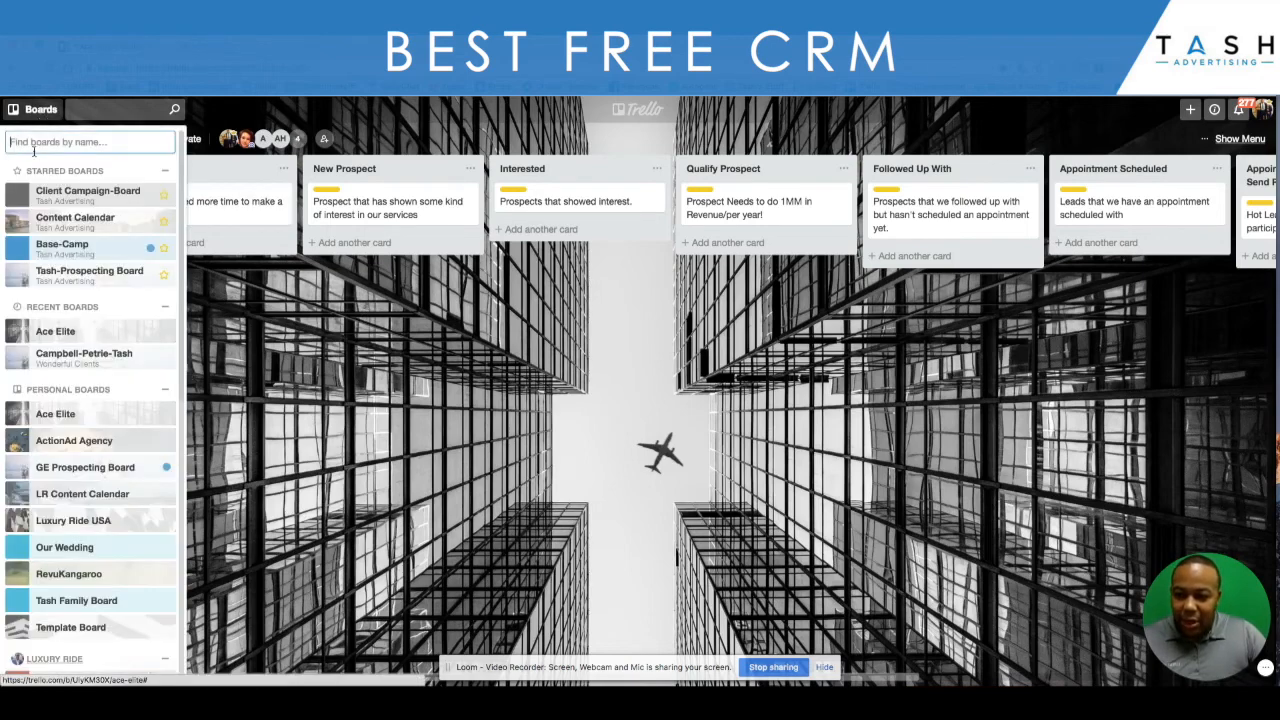
left_click(87, 283)
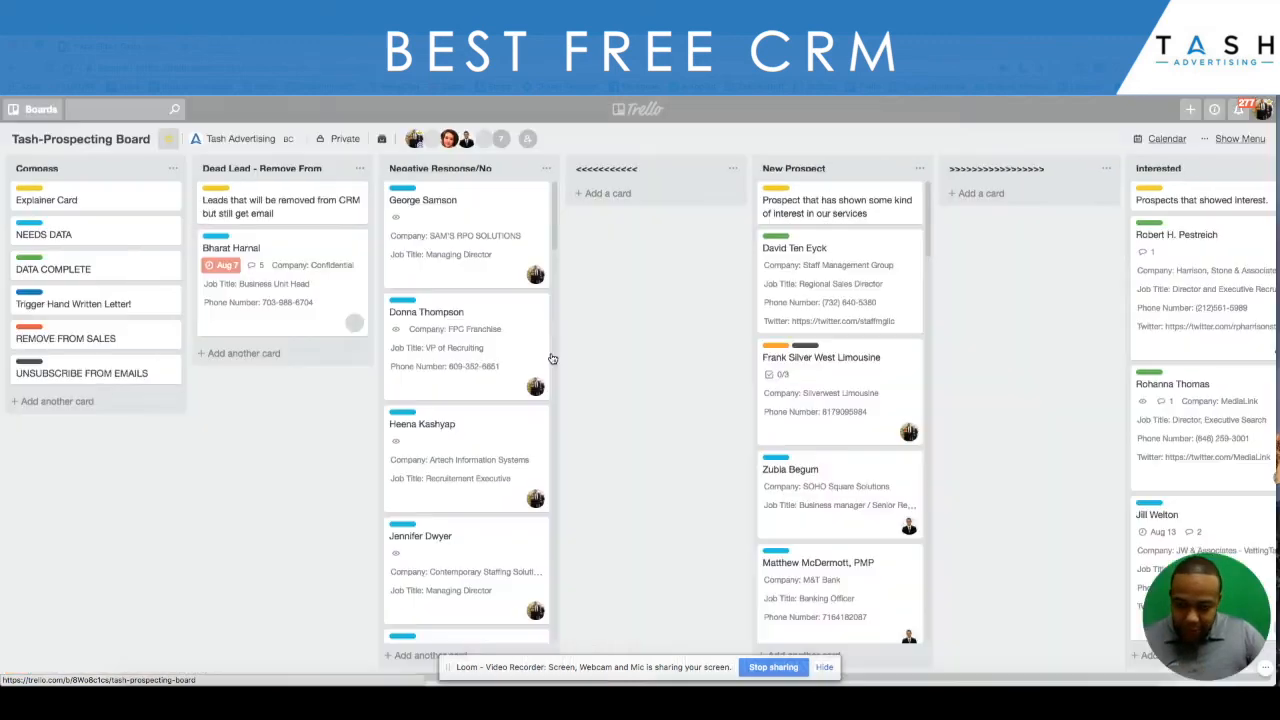
scroll(654, 368, "right", 5)
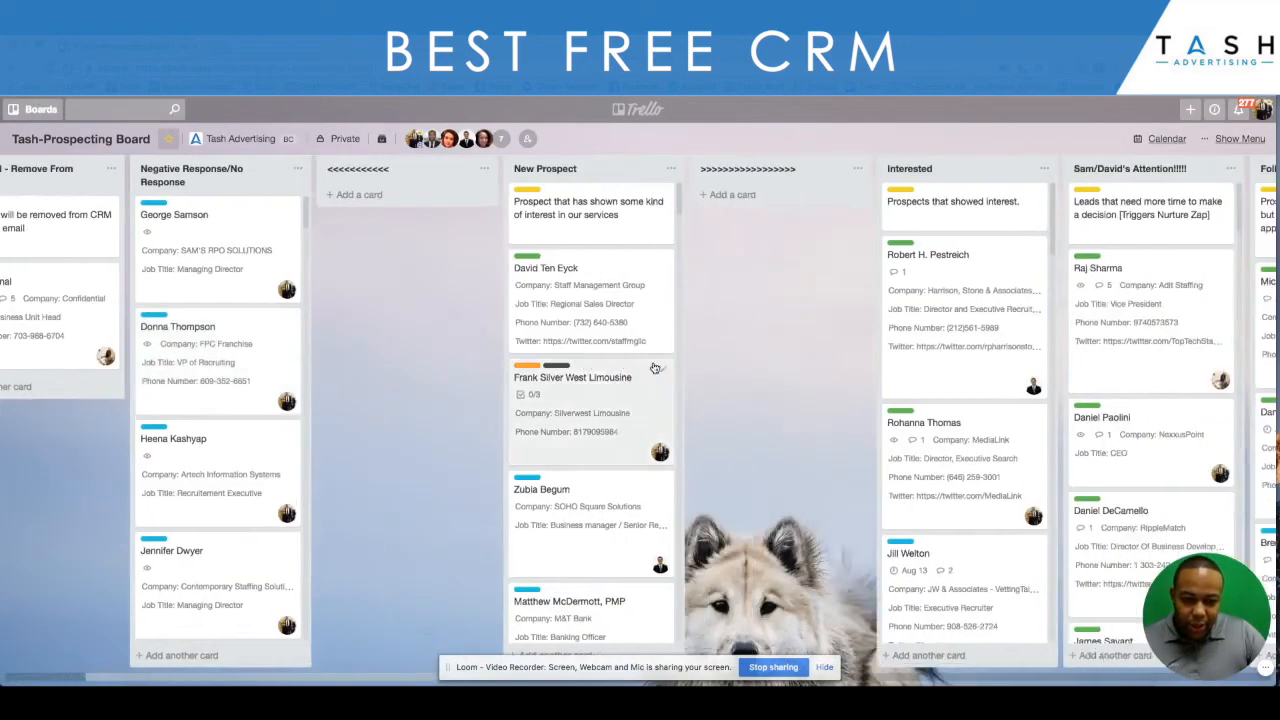
scroll(654, 368, "right", 9)
scroll(460, 380, "down", 5)
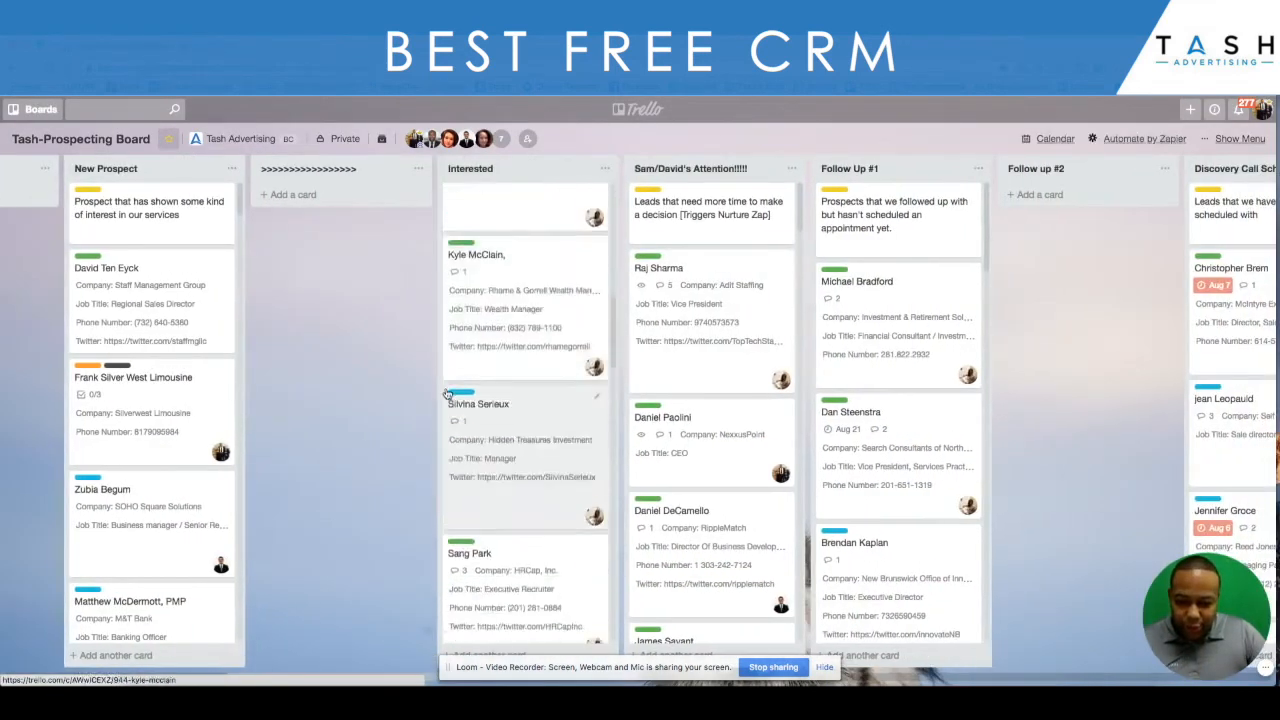
scroll(447, 393, "down", 3)
left_click(477, 528)
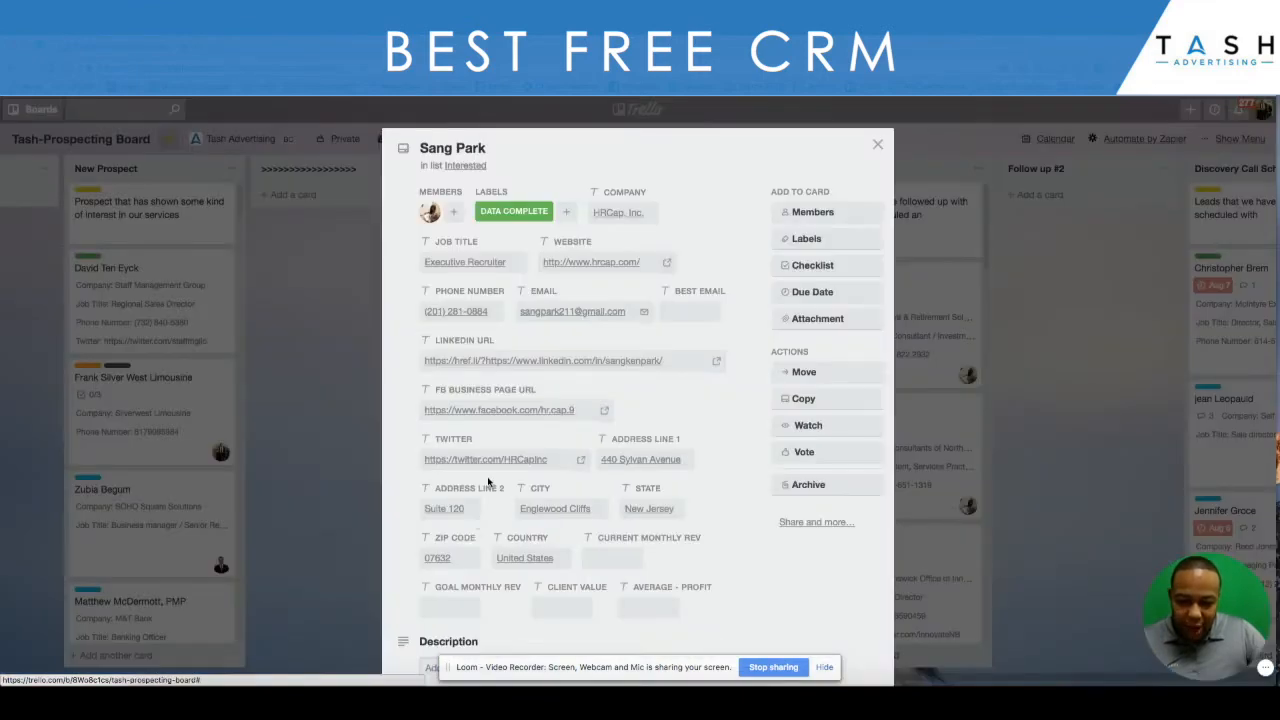